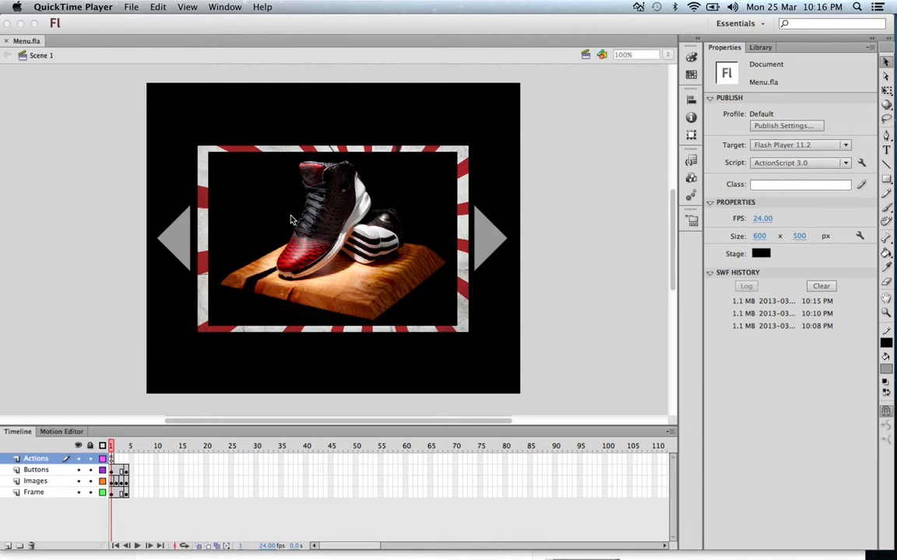
# Step: Test the Menu.fla movie in Flash Professional, enlarging and repositioning its preview window
pyautogui.click(225, 7)
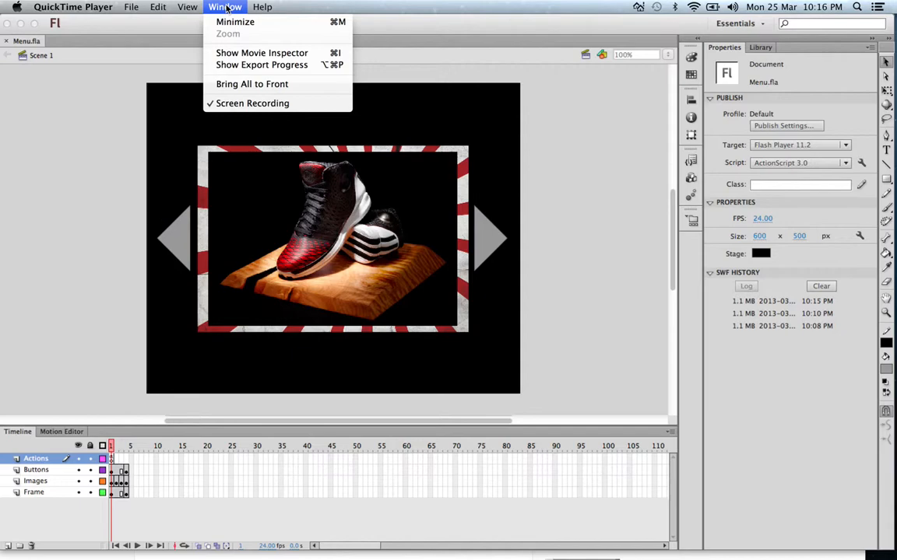
pyautogui.click(58, 127)
pyautogui.click(333, 7)
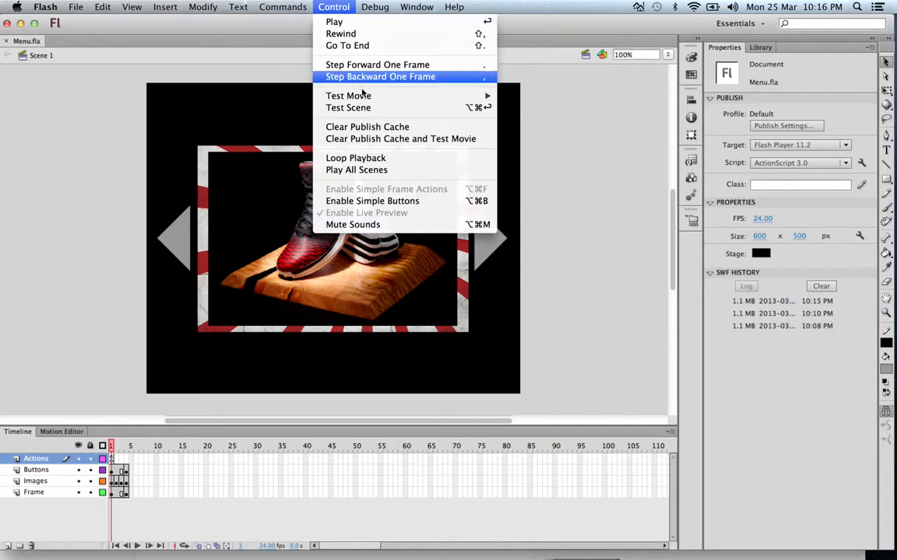
pyautogui.moveTo(379, 98)
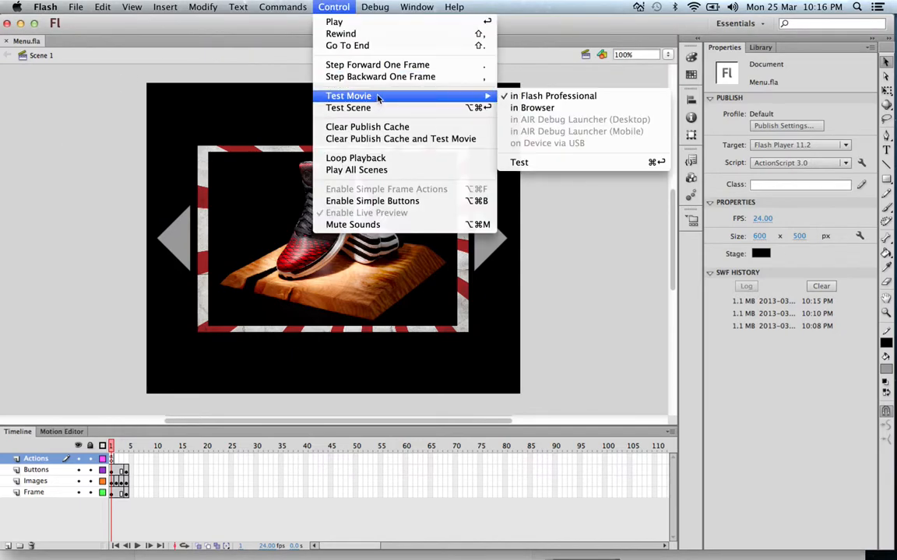
pyautogui.click(566, 101)
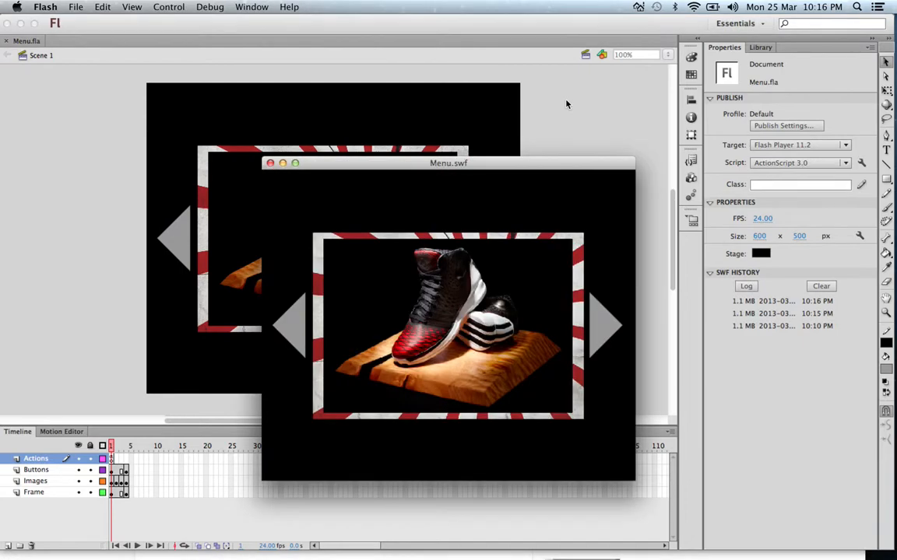
pyautogui.moveTo(427, 163); pyautogui.dragTo(316, 84)
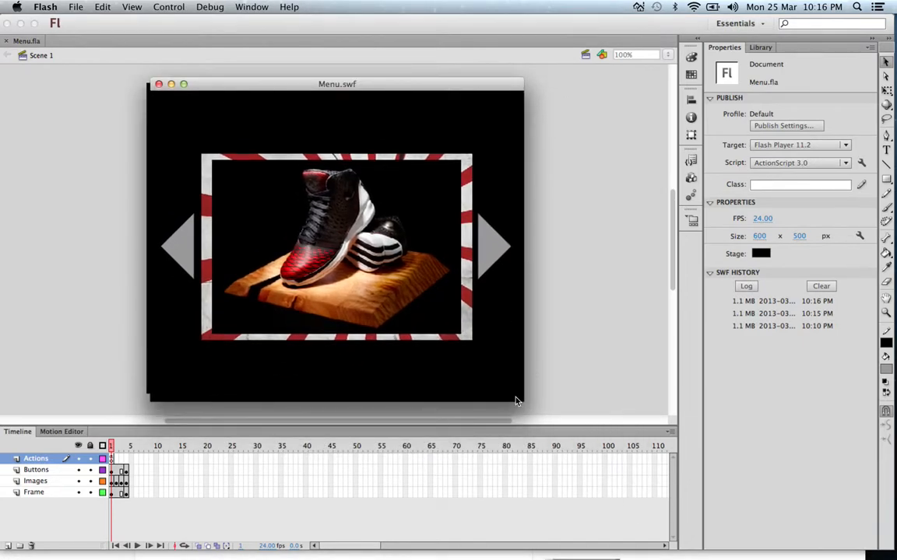
pyautogui.moveTo(520, 400); pyautogui.dragTo(721, 525)
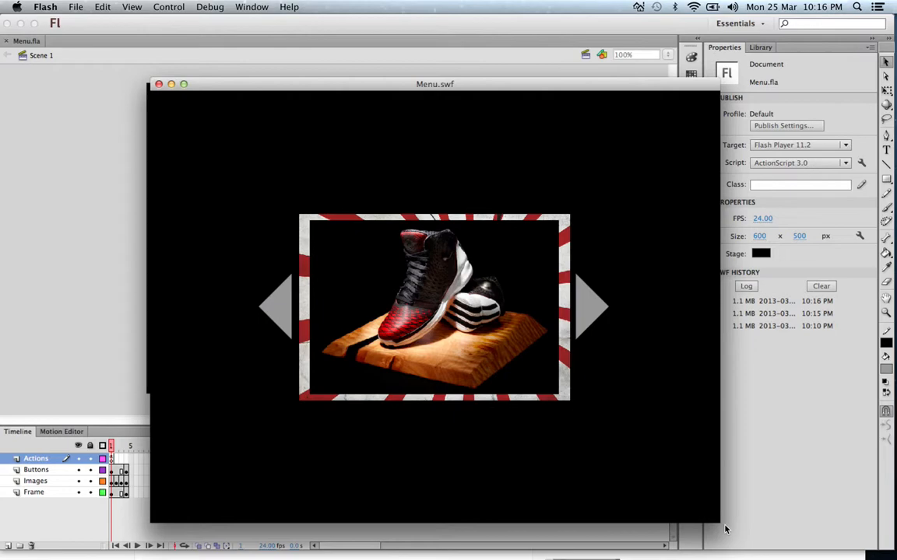
pyautogui.moveTo(480, 87); pyautogui.dragTo(415, 31)
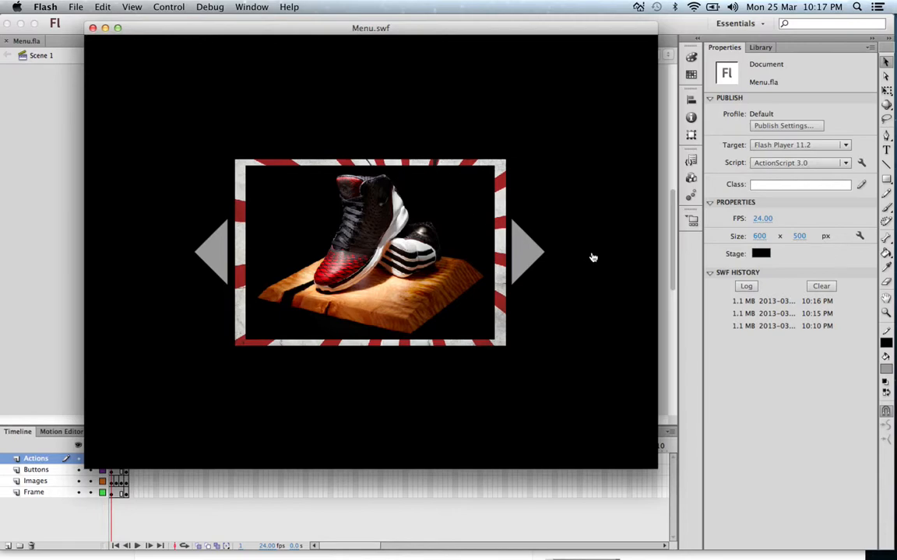
# Step: Page forward and back through the slideshow images with the grey arrow buttons, and close the movie preview
pyautogui.click(519, 252)
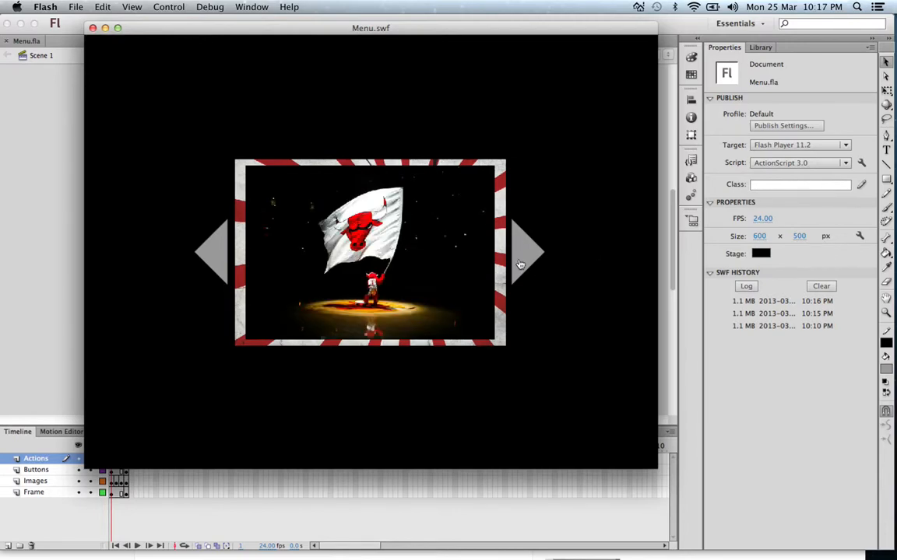
pyautogui.click(519, 263)
pyautogui.click(520, 263)
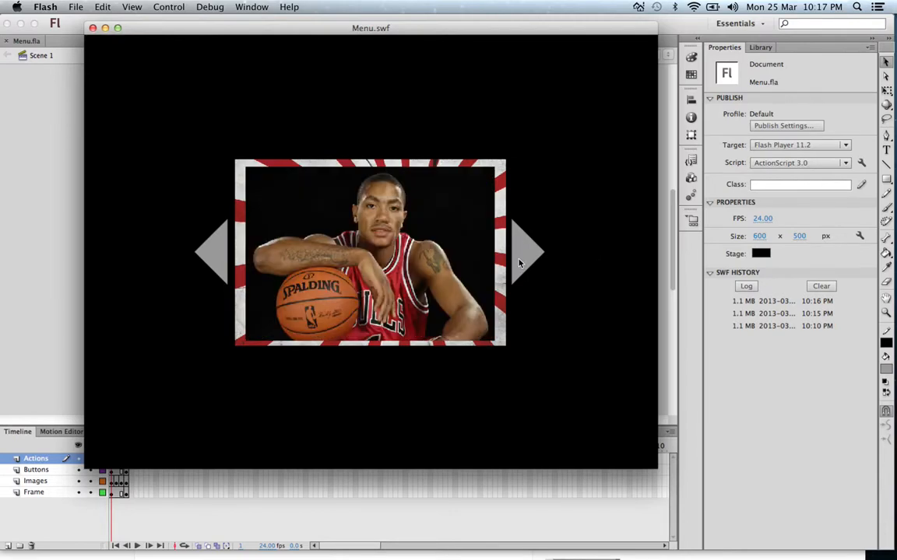
pyautogui.click(210, 271)
pyautogui.click(211, 271)
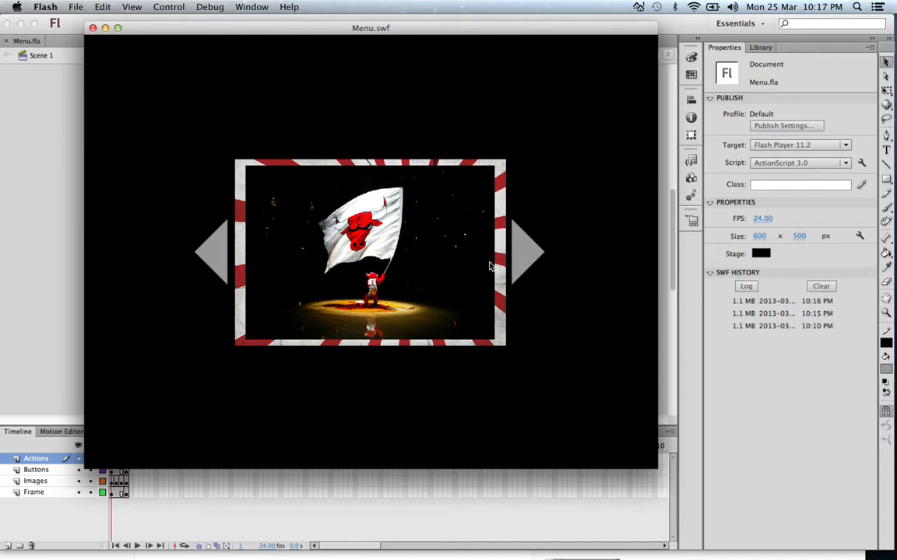
pyautogui.click(523, 251)
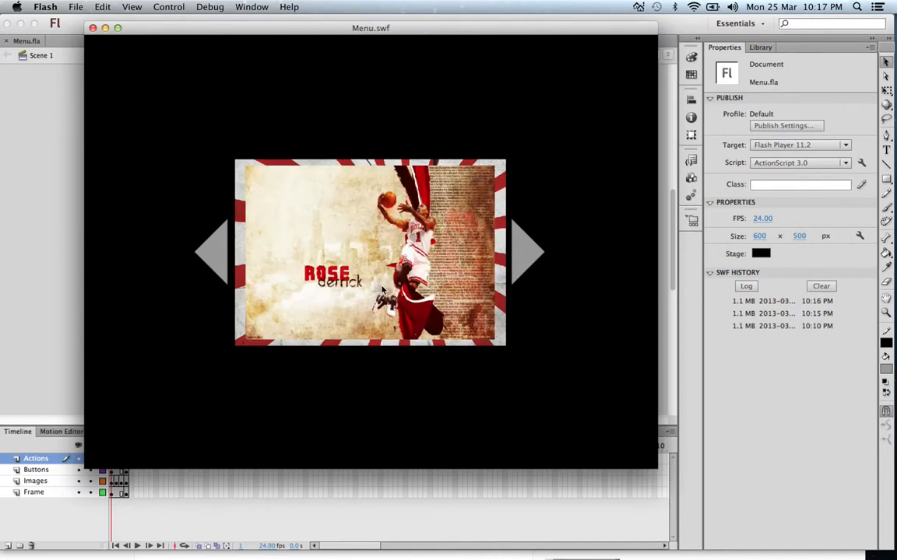
pyautogui.click(525, 246)
pyautogui.click(215, 265)
pyautogui.click(215, 265)
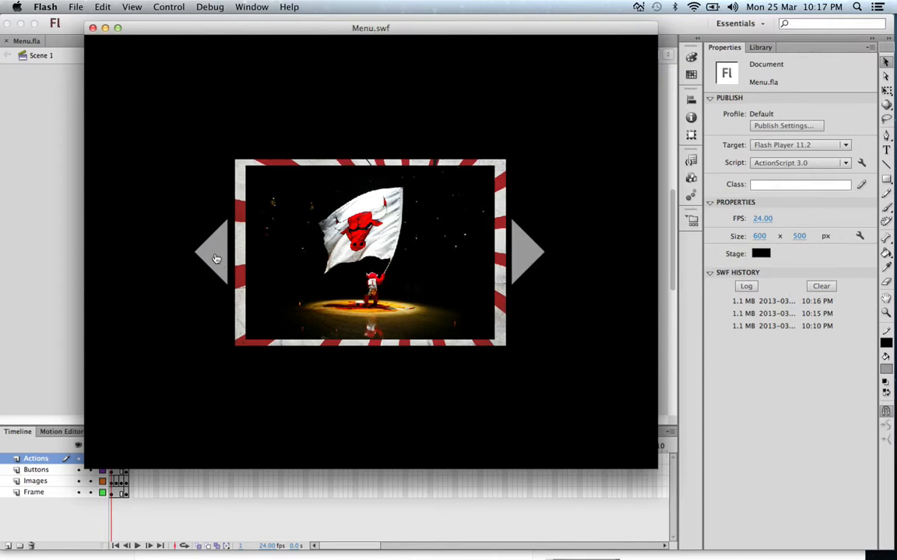
pyautogui.click(215, 260)
pyautogui.click(215, 259)
pyautogui.click(215, 258)
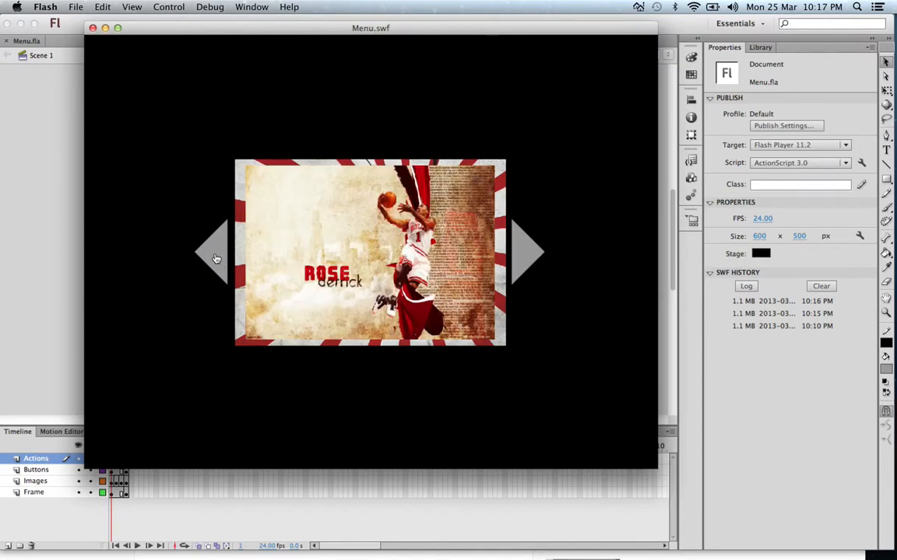
pyautogui.click(521, 239)
pyautogui.click(522, 239)
pyautogui.click(522, 239)
pyautogui.click(521, 239)
pyautogui.click(521, 239)
pyautogui.click(522, 238)
pyautogui.click(522, 239)
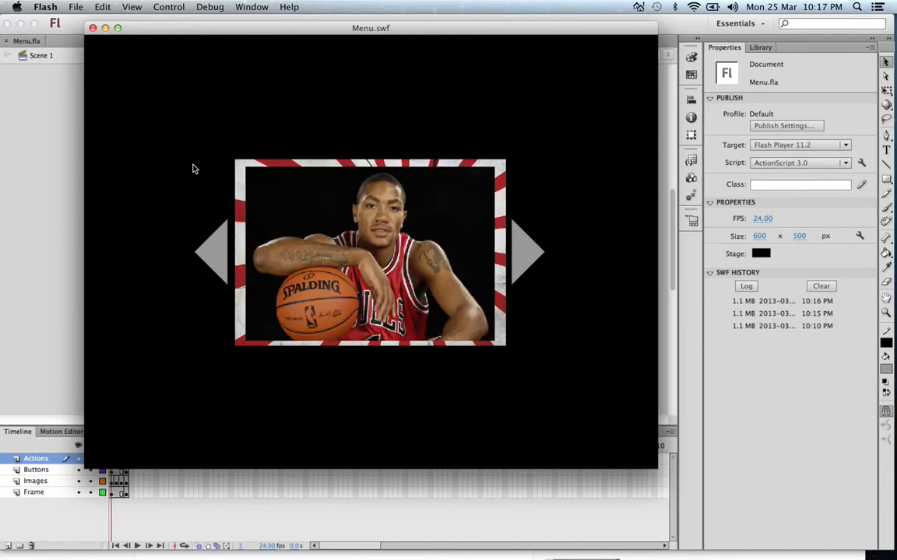
pyautogui.click(92, 28)
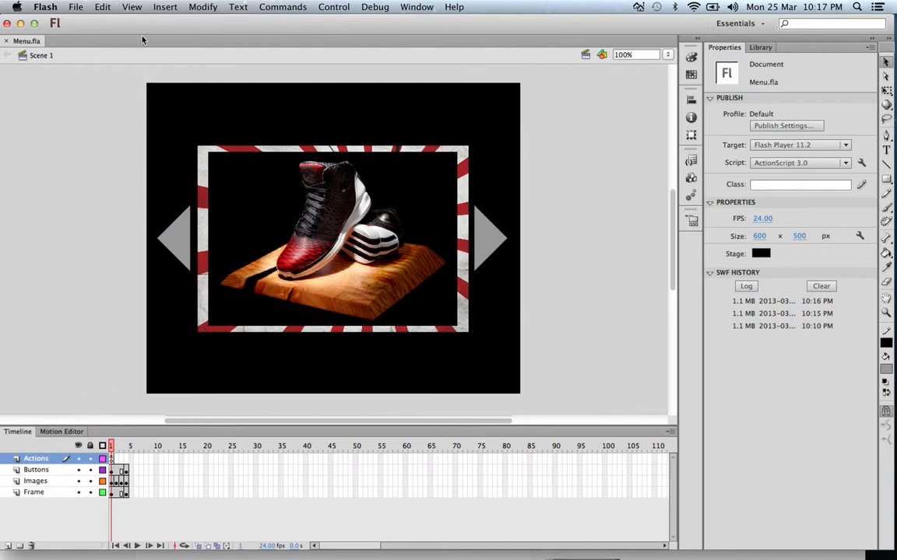
# Step: Hide the Actions, Buttons, Images and Frame layers to leave only the stage background
pyautogui.moveTo(146, 26); pyautogui.dragTo(168, 26)
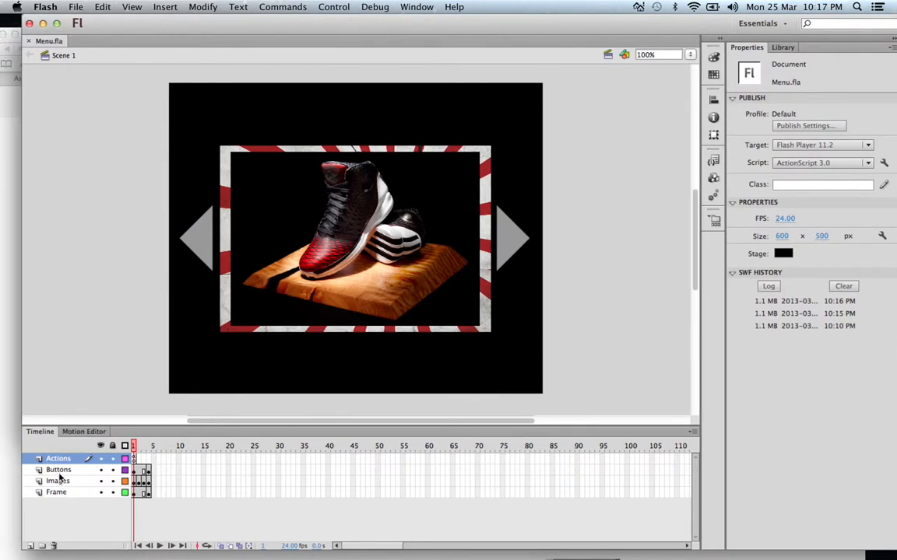
pyautogui.click(100, 458)
pyautogui.click(100, 470)
pyautogui.click(100, 481)
pyautogui.click(101, 492)
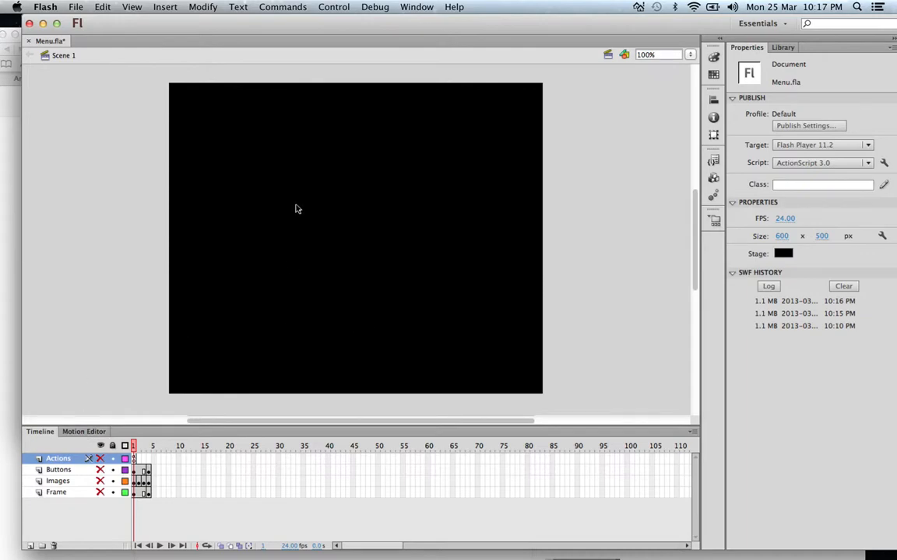
# Step: Set the stage colour to blue, and replace it with a custom red from the colour wheel
pyautogui.click(783, 253)
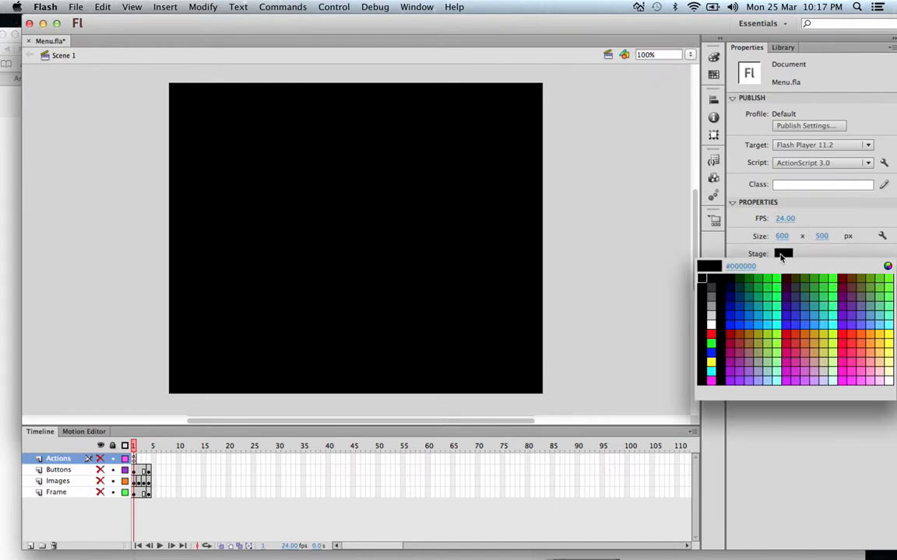
pyautogui.click(744, 320)
pyautogui.click(783, 253)
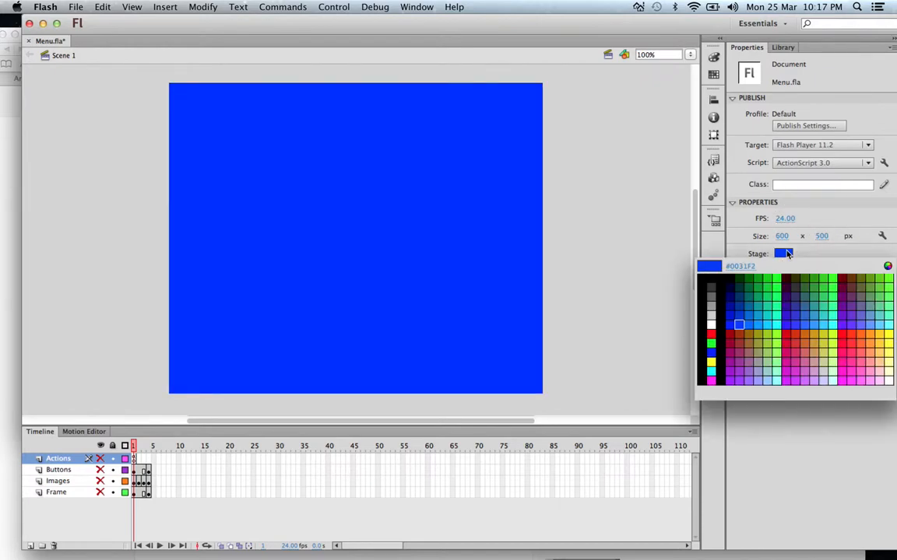
pyautogui.click(887, 265)
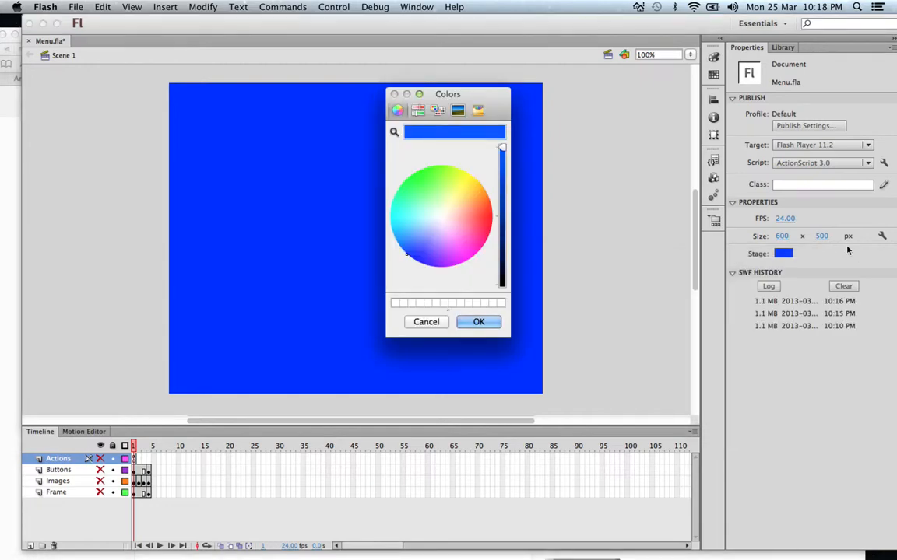
pyautogui.moveTo(452, 230)
pyautogui.mouseDown()
pyautogui.moveTo(407, 203)
pyautogui.moveTo(482, 196)
pyautogui.moveTo(497, 226)
pyautogui.mouseUp()
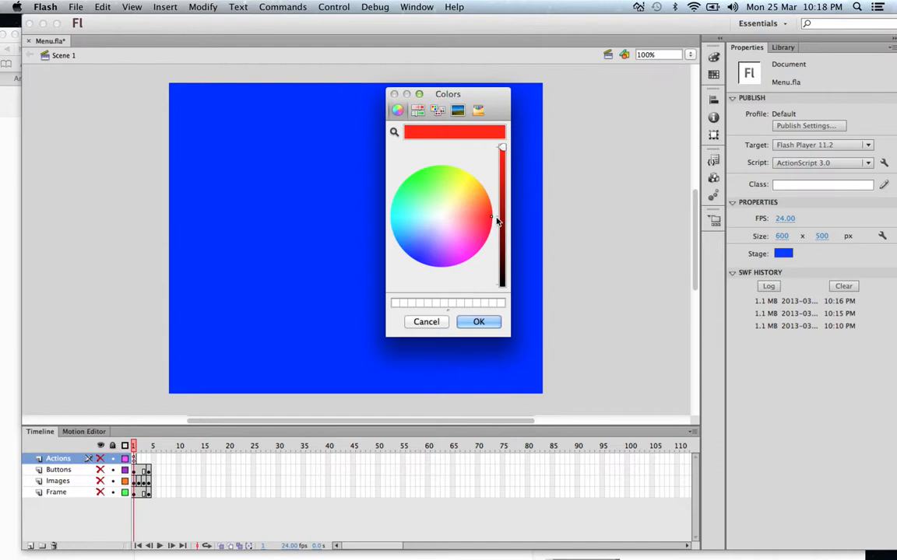
pyautogui.click(492, 321)
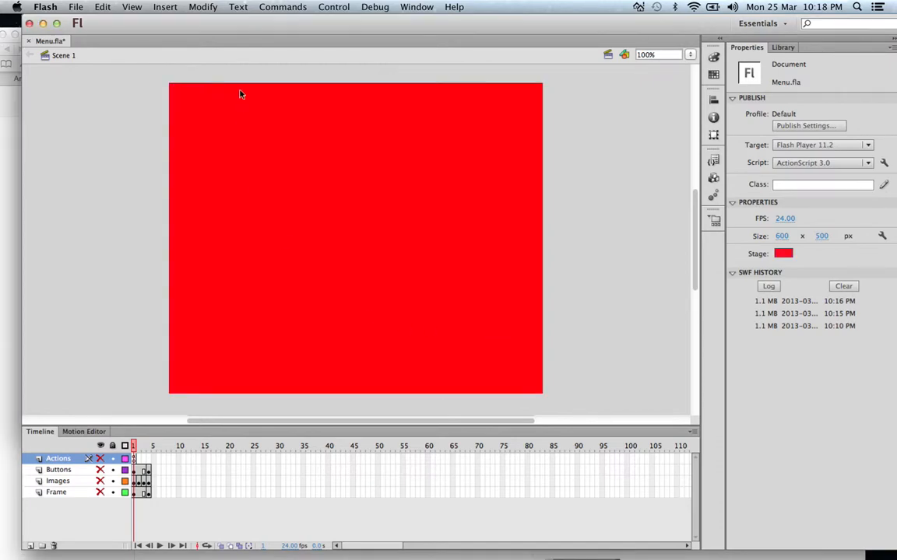
# Step: Show the Actions, Buttons, Images and Frame layers again
pyautogui.click(100, 458)
pyautogui.click(100, 469)
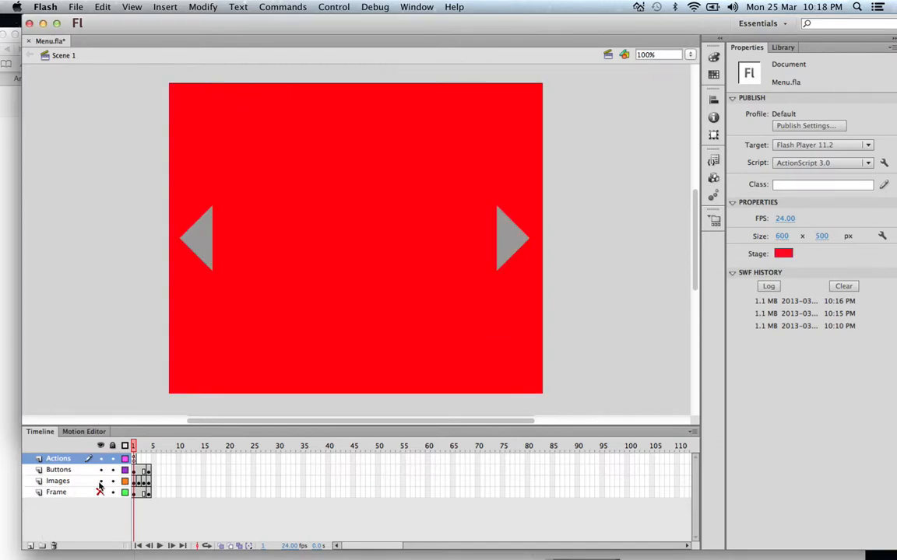
pyautogui.click(99, 481)
pyautogui.click(100, 492)
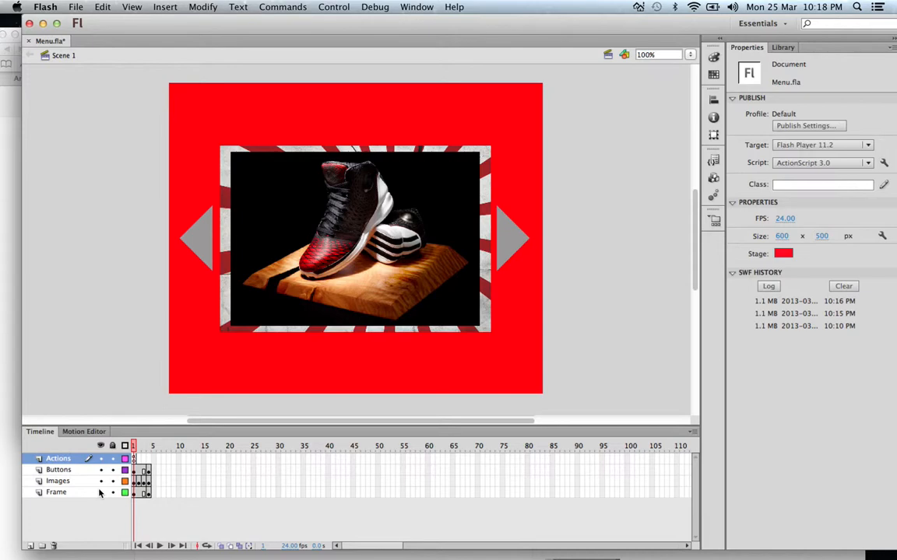
# Step: Set the stage colour back to black (#000000)
pyautogui.click(783, 252)
pyautogui.click(783, 253)
pyautogui.click(783, 253)
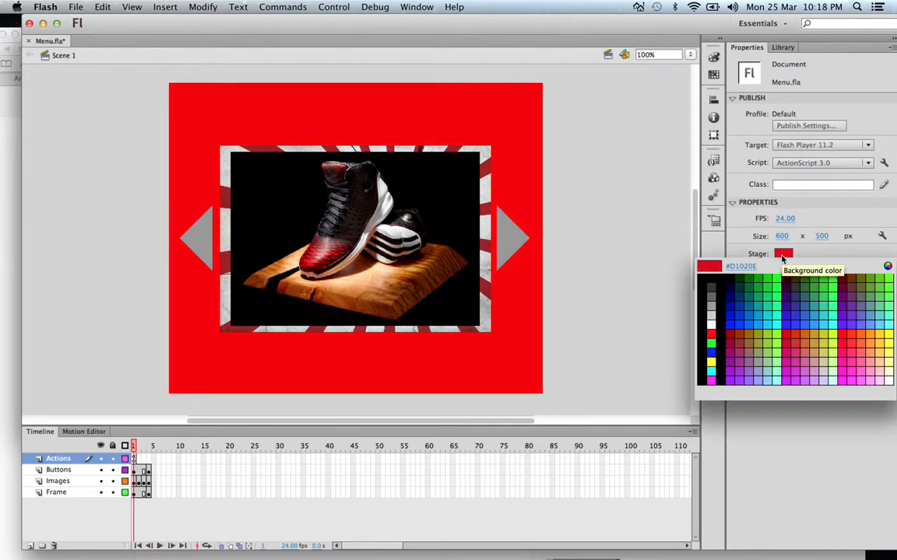
pyautogui.click(709, 272)
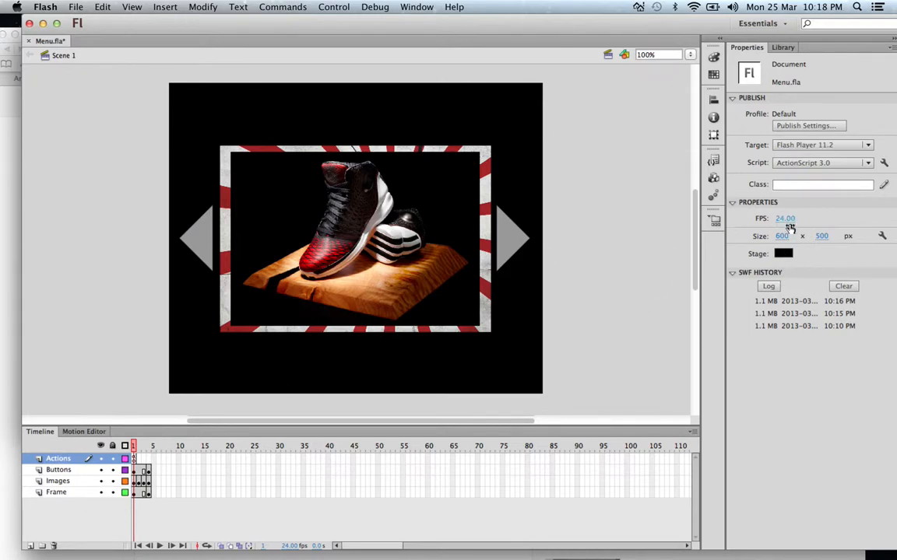
# Step: Create a new ActionScript 3.0 document with a 550 × 400 px stage, 24 fps and a white background
pyautogui.moveTo(783, 241); pyautogui.dragTo(830, 235)
pyautogui.click(75, 7)
pyautogui.click(85, 20)
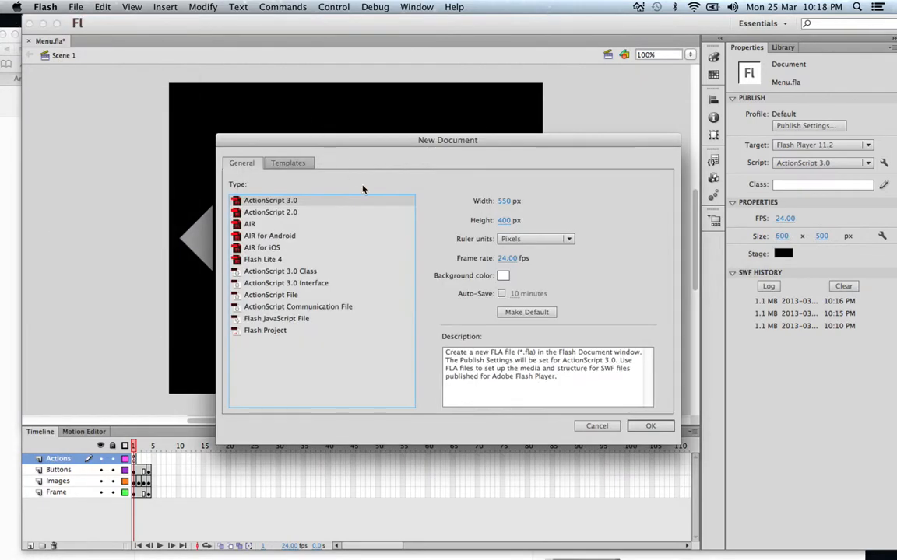
pyautogui.click(646, 427)
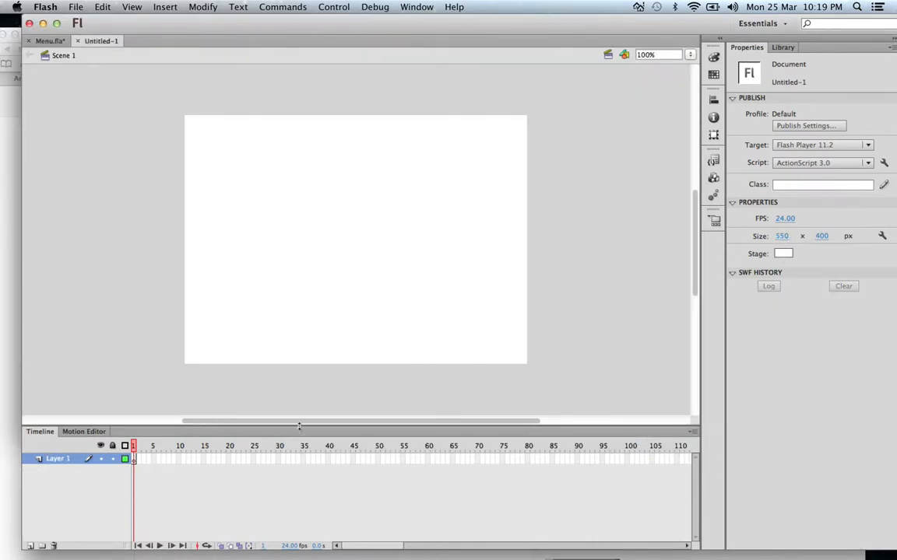
# Step: Add three layers above Layer 1 in the new document and open Layer 1's name for editing
pyautogui.click(29, 547)
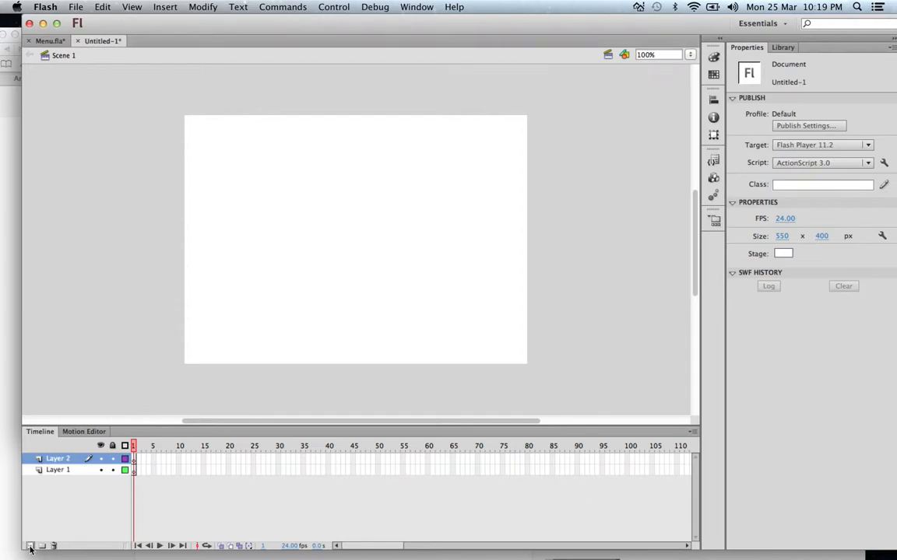
pyautogui.click(30, 546)
pyautogui.click(29, 546)
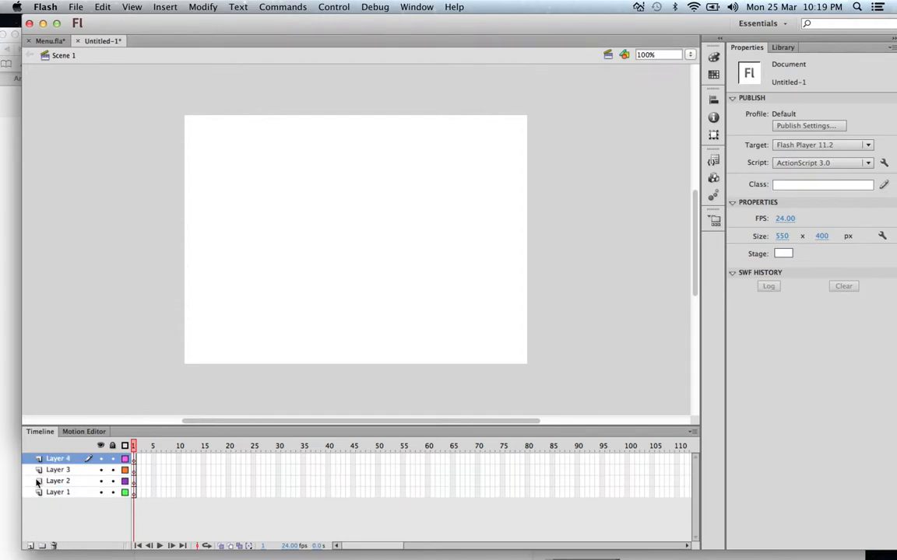
pyautogui.doubleClick(62, 494)
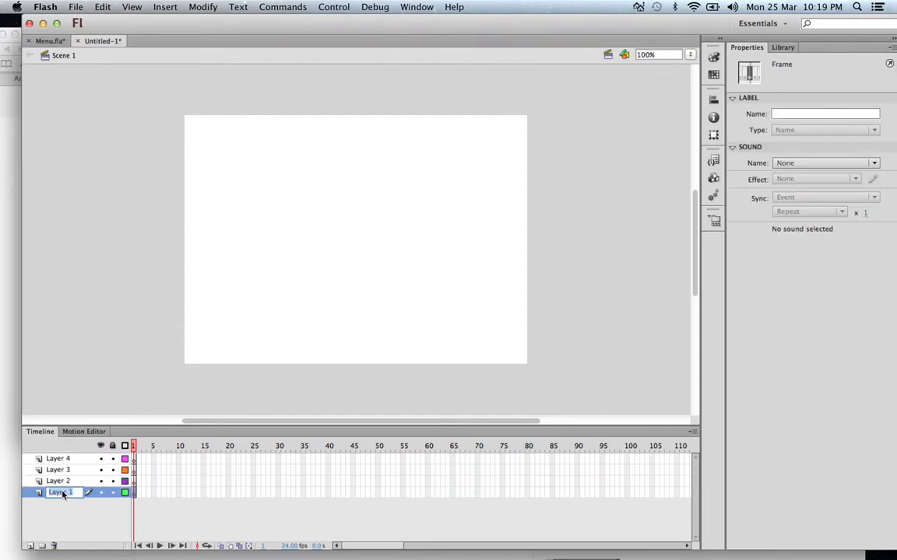
# Step: Preview the image files in the library of the finished Menu.fla document one after another
pyautogui.click(47, 41)
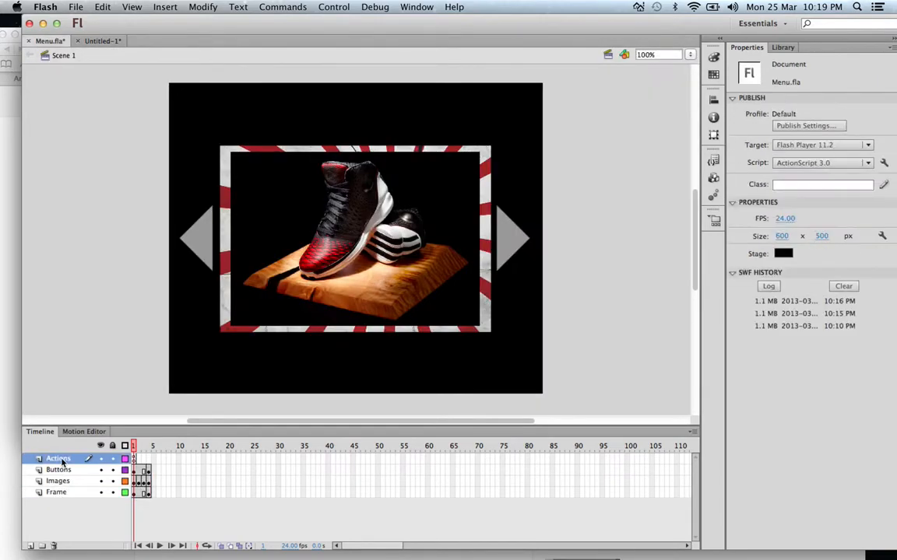
pyautogui.click(784, 48)
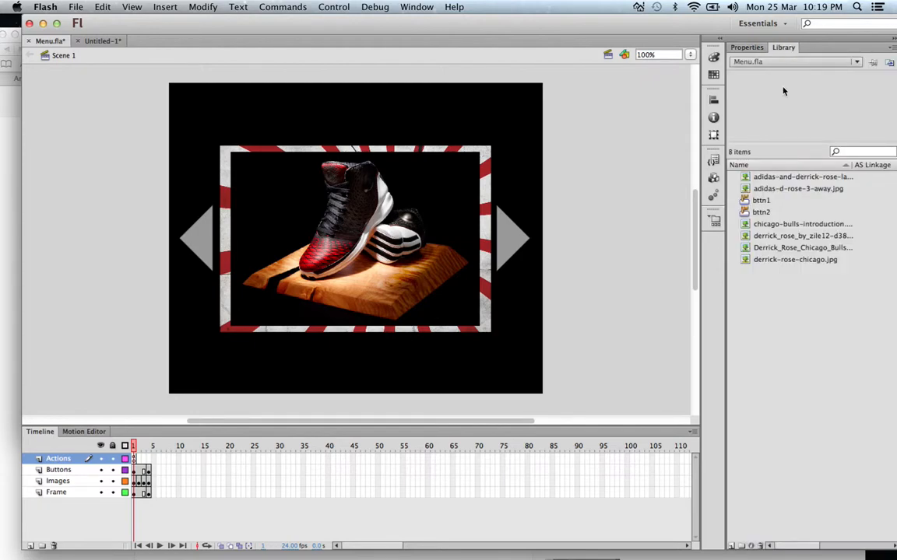
pyautogui.click(777, 179)
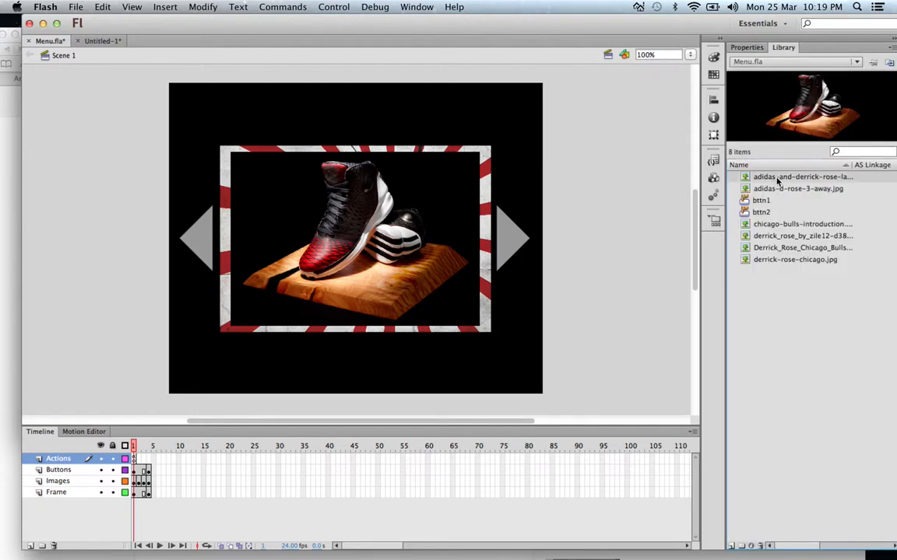
pyautogui.click(776, 189)
pyautogui.click(771, 224)
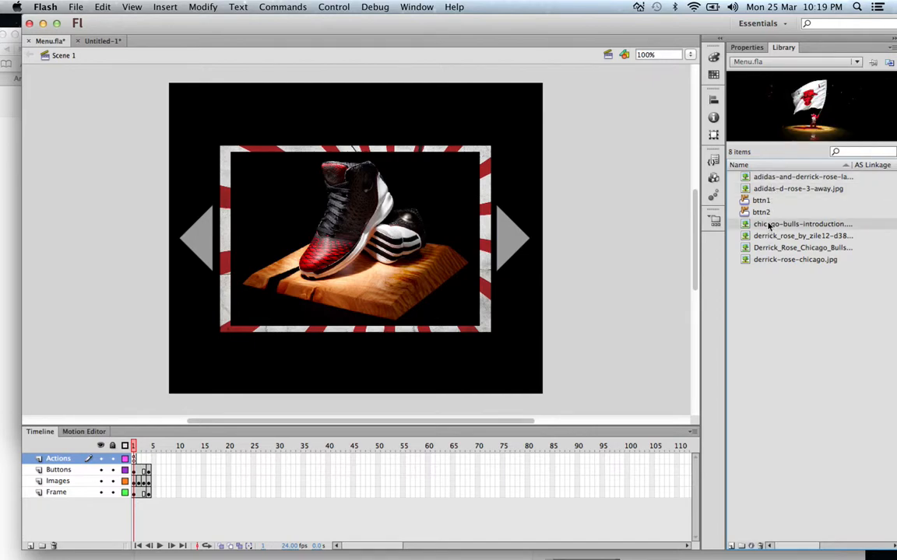
pyautogui.click(769, 237)
pyautogui.click(769, 248)
pyautogui.click(769, 260)
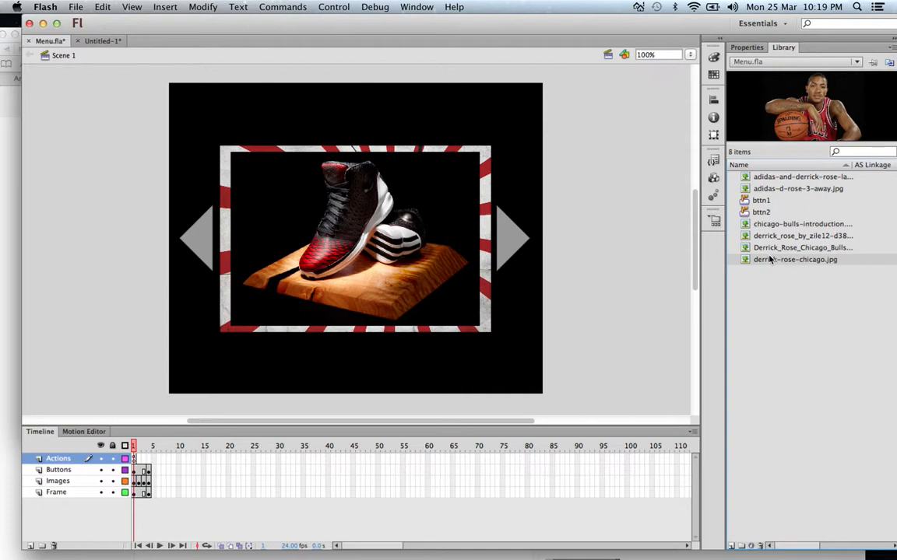
pyautogui.click(774, 248)
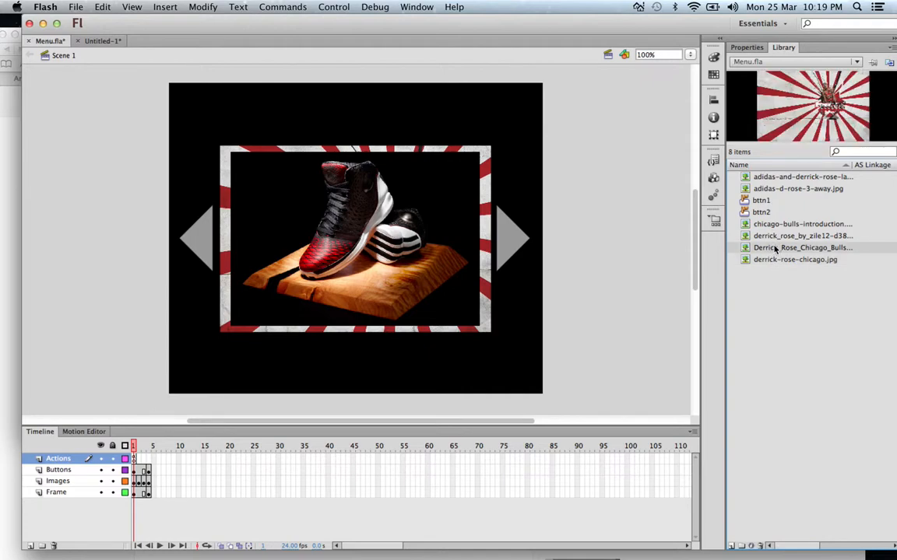
pyautogui.click(777, 236)
pyautogui.click(780, 224)
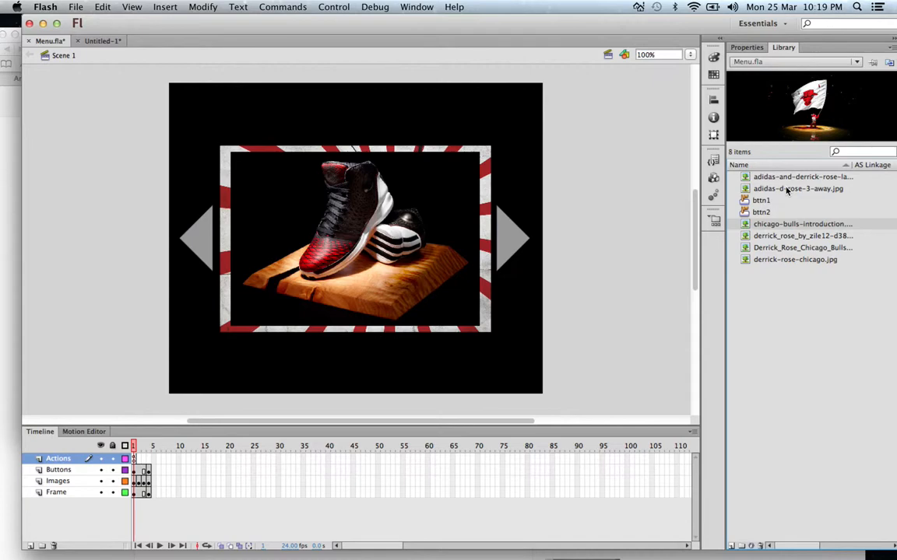
pyautogui.click(788, 189)
pyautogui.click(787, 180)
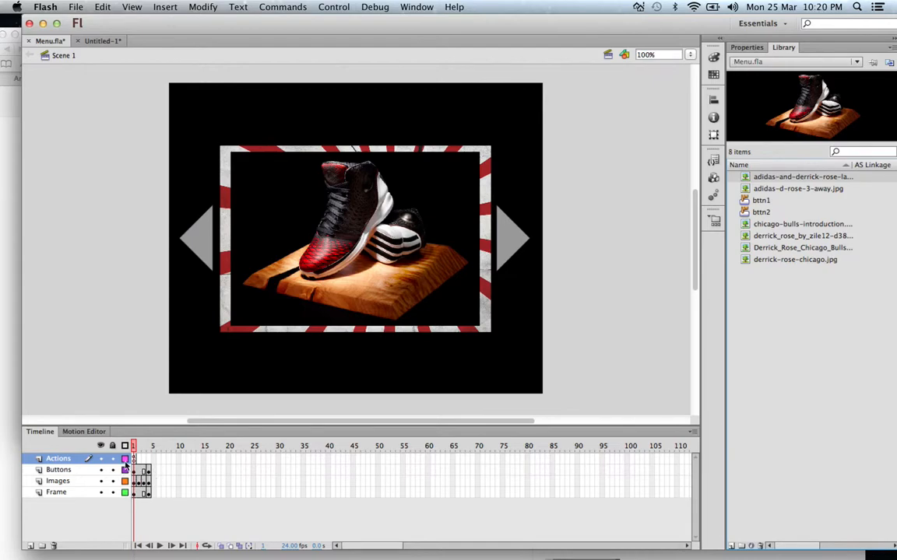
# Step: In the new untitled document, rename Layer 1 as FRAME and Layer 2 as IMAGES
pyautogui.click(104, 41)
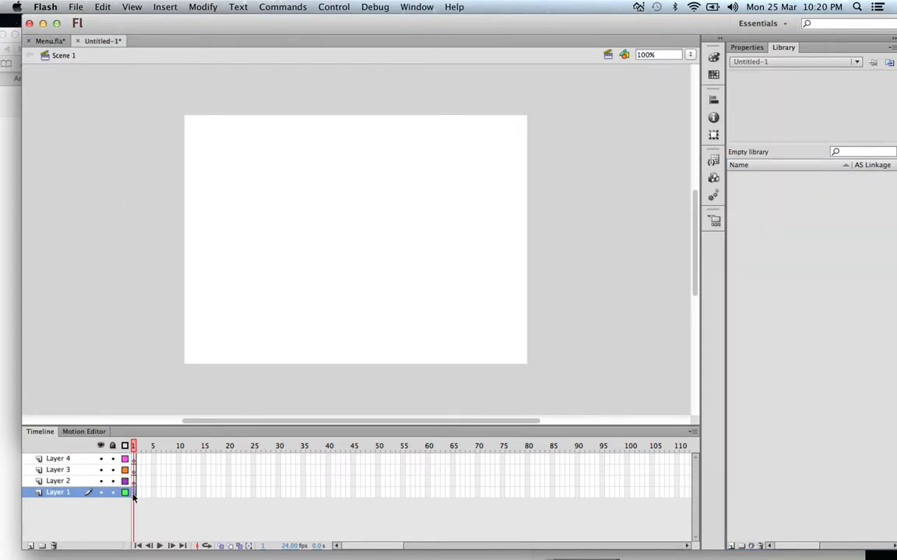
pyautogui.write('FRAME')
pyautogui.press('Return')
pyautogui.doubleClick(54, 481)
pyautogui.write('l')
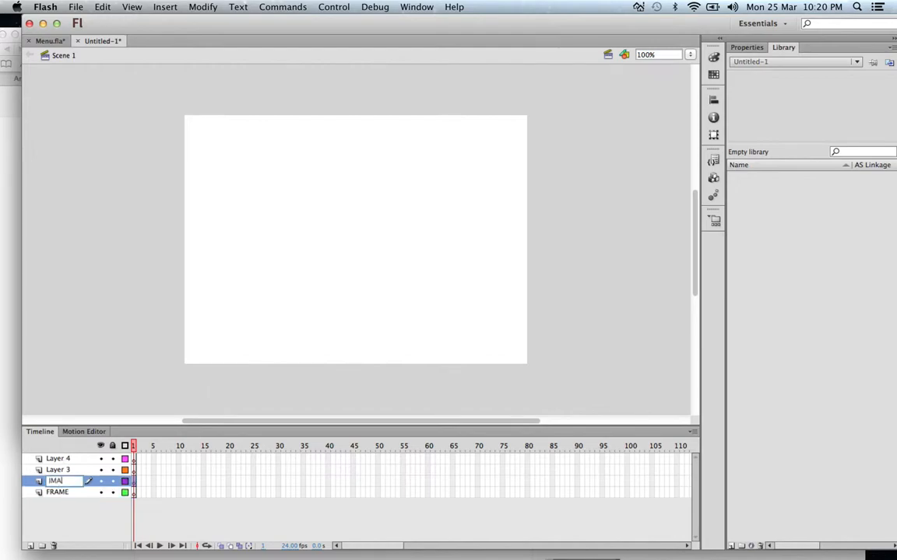
pyautogui.write('MAGES')
# Step: Rename Layer 3 as BUTTONS and Layer 4 as ACTIONS
pyautogui.doubleClick(65, 470)
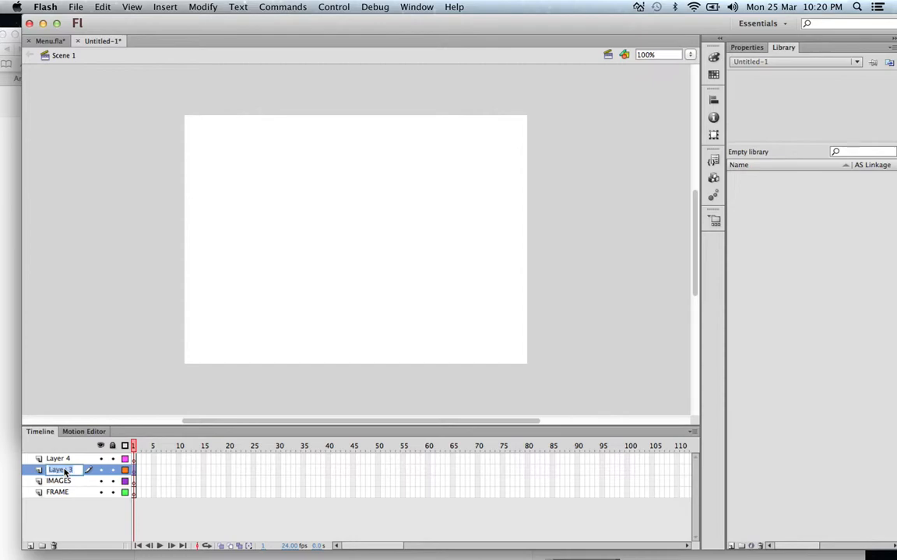
pyautogui.write('AC')
pyautogui.press('BackSpace')
pyautogui.press('BackSpace')
pyautogui.write('BUTTONEA')
pyautogui.press('BackSpace')
pyautogui.press('BackSpace')
pyautogui.write('S')
pyautogui.click(58, 459)
pyautogui.doubleClick(58, 460)
pyautogui.write('ACTIO')
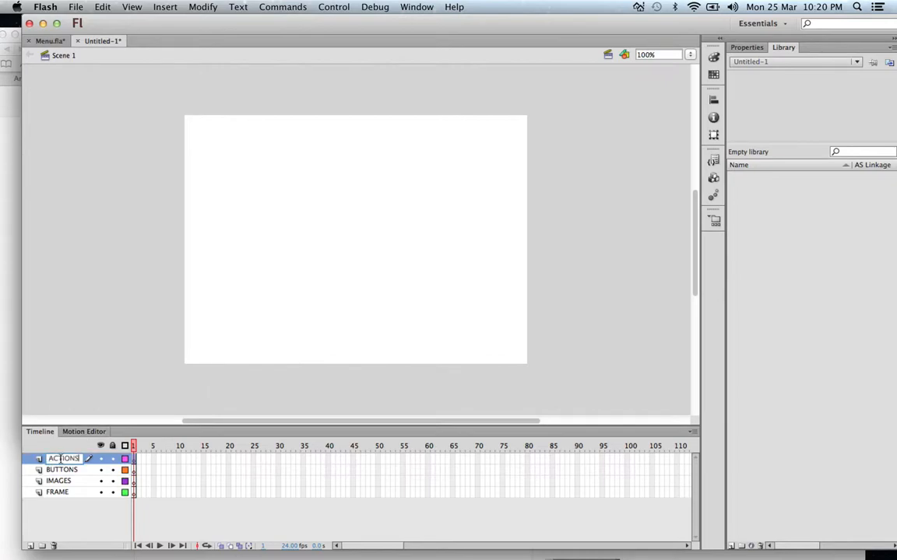
pyautogui.click(75, 515)
# Step: Set the new document's stage colour to black
pyautogui.click(749, 47)
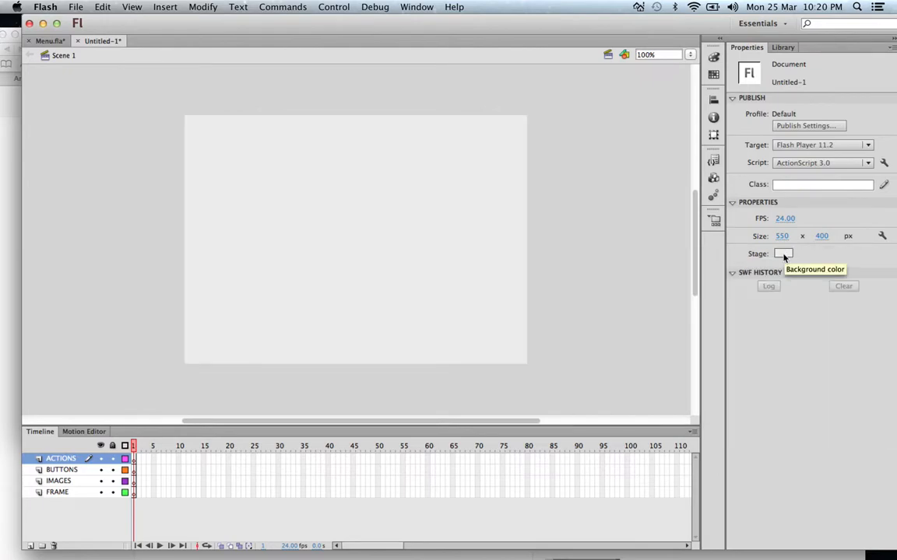
pyautogui.click(783, 255)
pyautogui.click(712, 275)
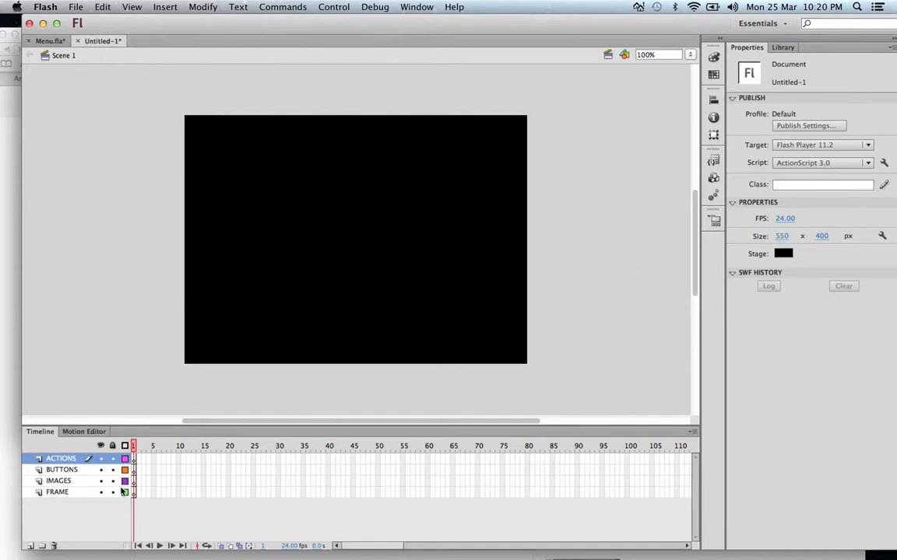
# Step: Check the contents of the Frame layer in Menu.fla and return to the untitled document
pyautogui.click(49, 41)
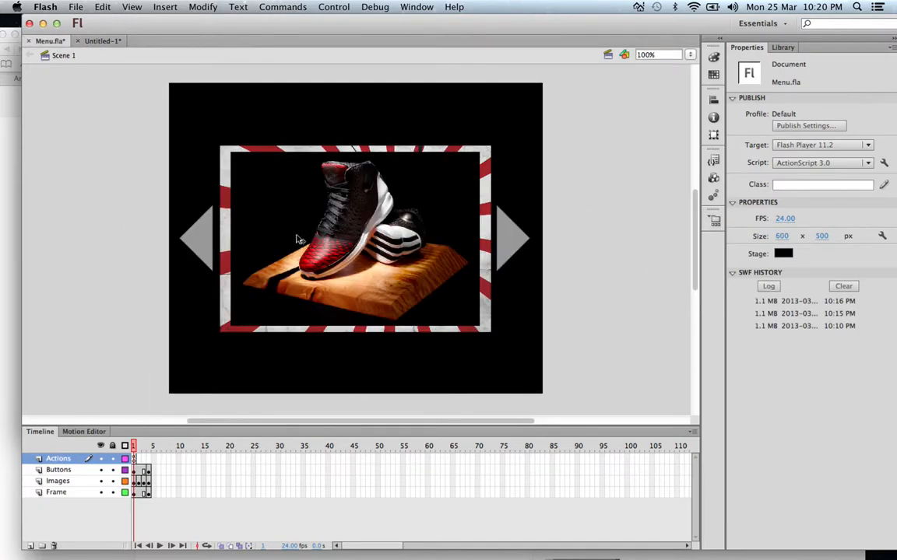
pyautogui.moveTo(59, 492)
pyautogui.mouseDown()
pyautogui.moveTo(63, 471)
pyautogui.moveTo(54, 505)
pyautogui.mouseUp()
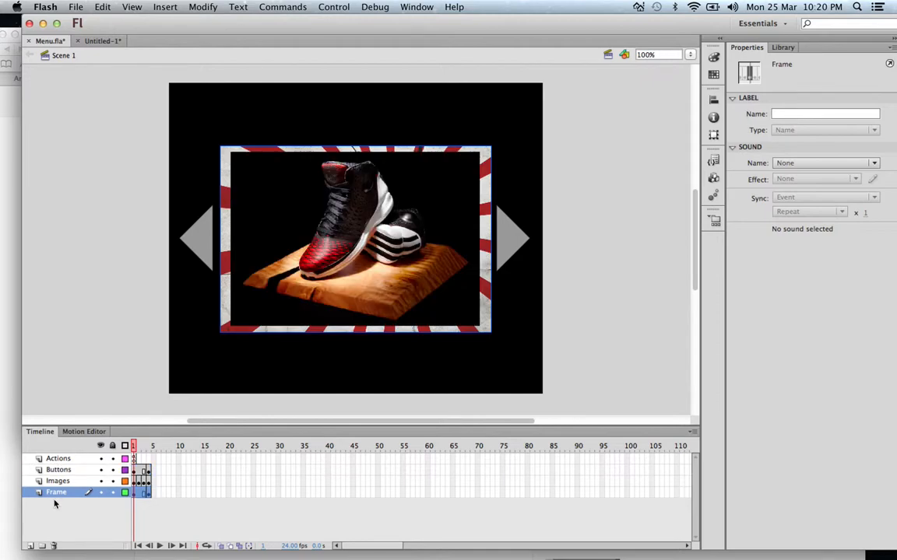
pyautogui.click(87, 40)
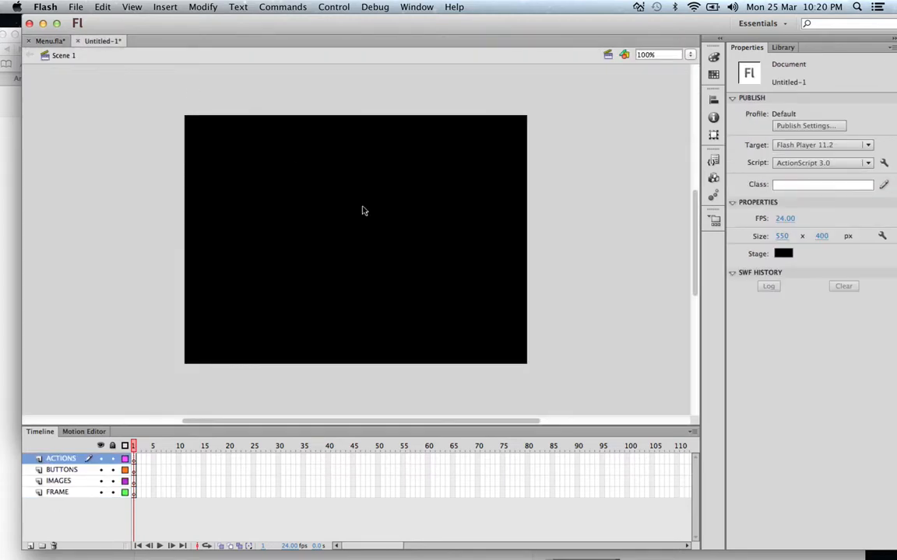
# Step: Import the six images from adidas-and-derrick-rose-launch through derrick-rose-chicago.jpg in the Bulls menu folder into the untitled document's library
pyautogui.click(134, 494)
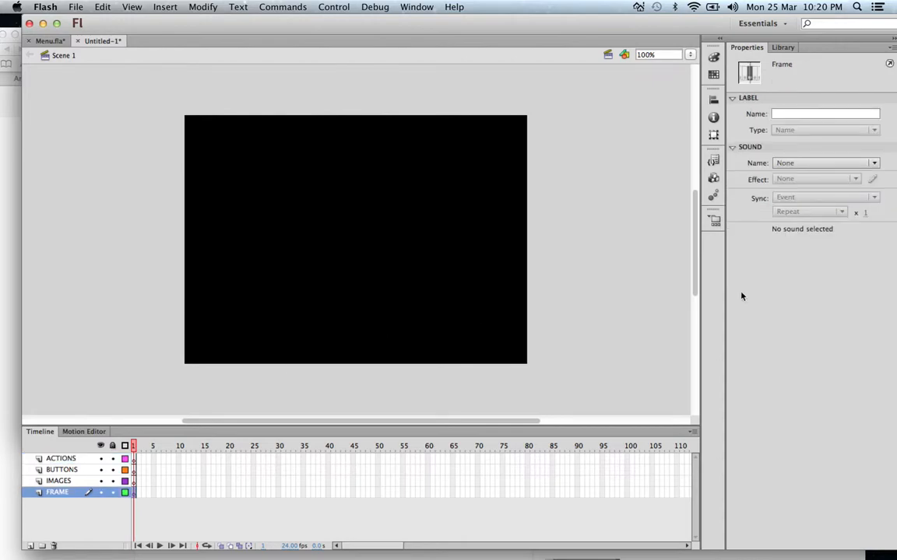
pyautogui.click(782, 48)
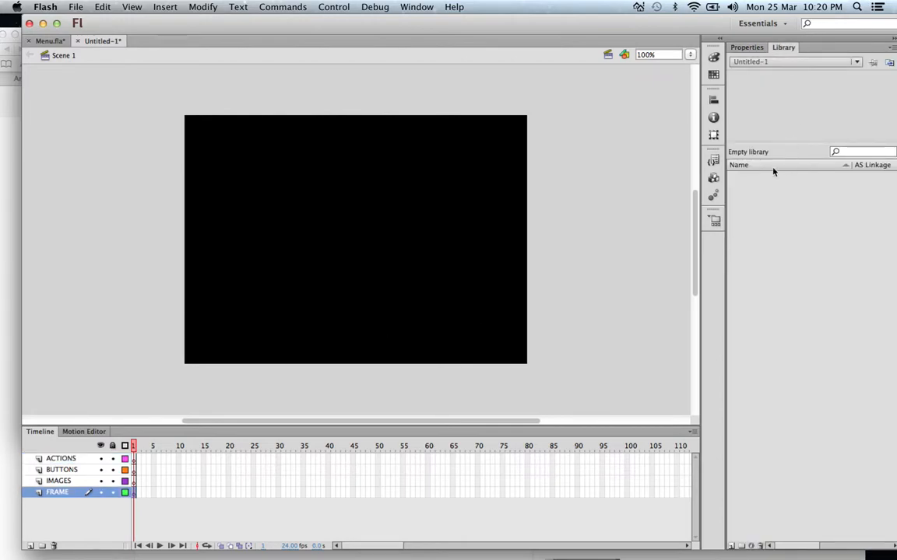
pyautogui.click(50, 41)
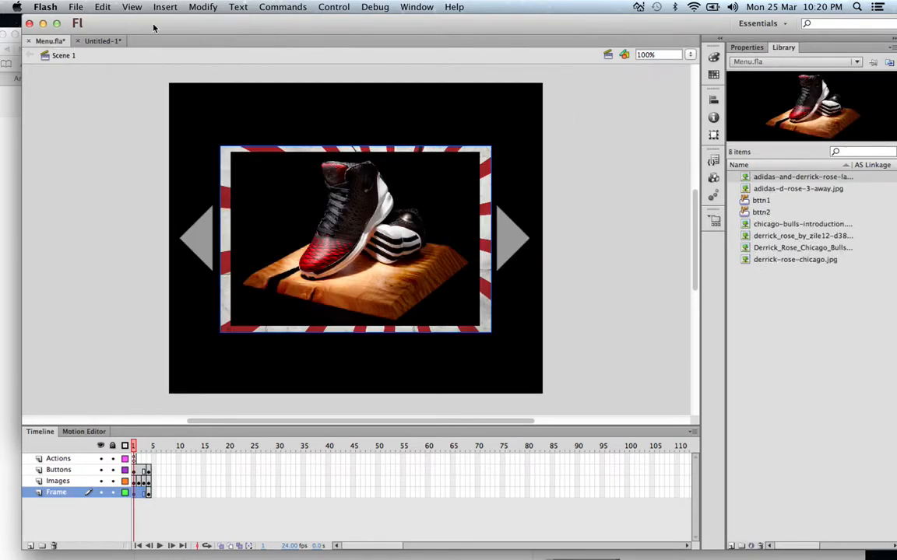
pyautogui.click(100, 41)
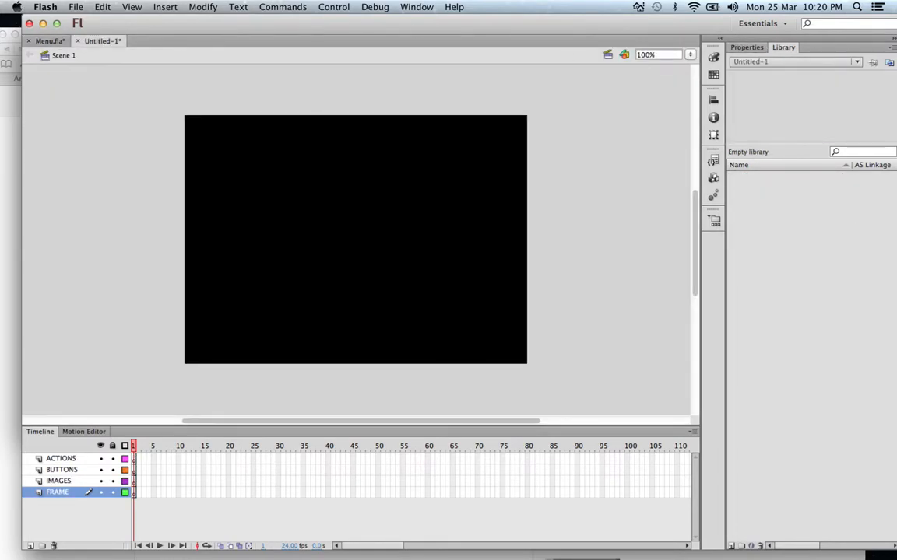
pyautogui.click(70, 8)
pyautogui.moveTo(124, 179)
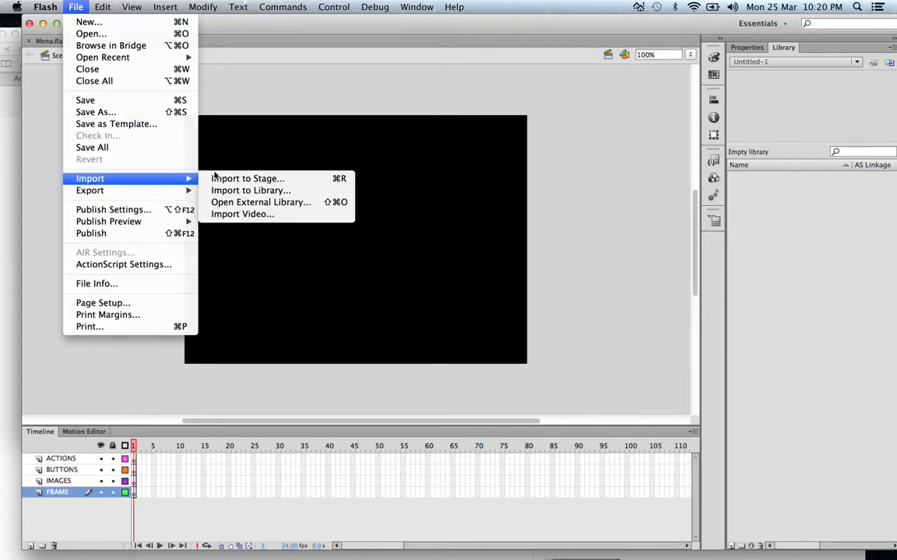
pyautogui.click(242, 191)
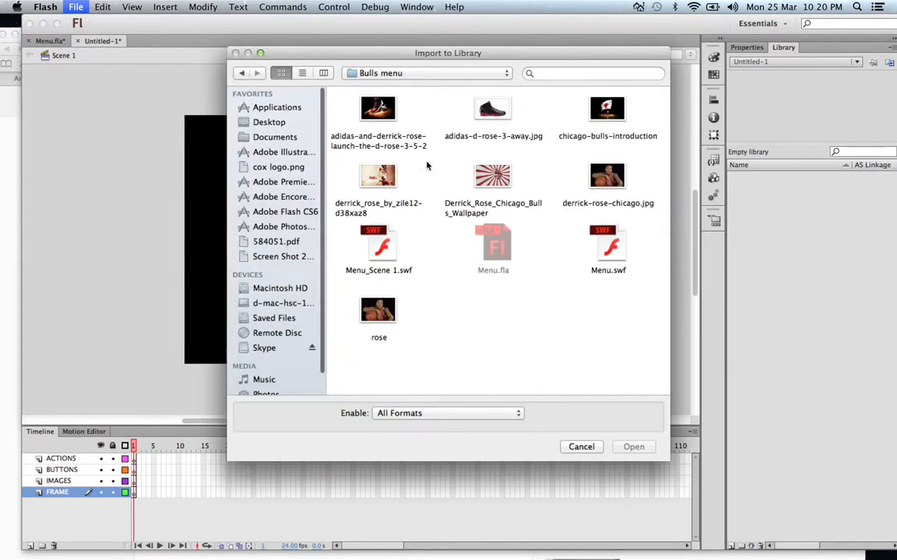
pyautogui.click(380, 141)
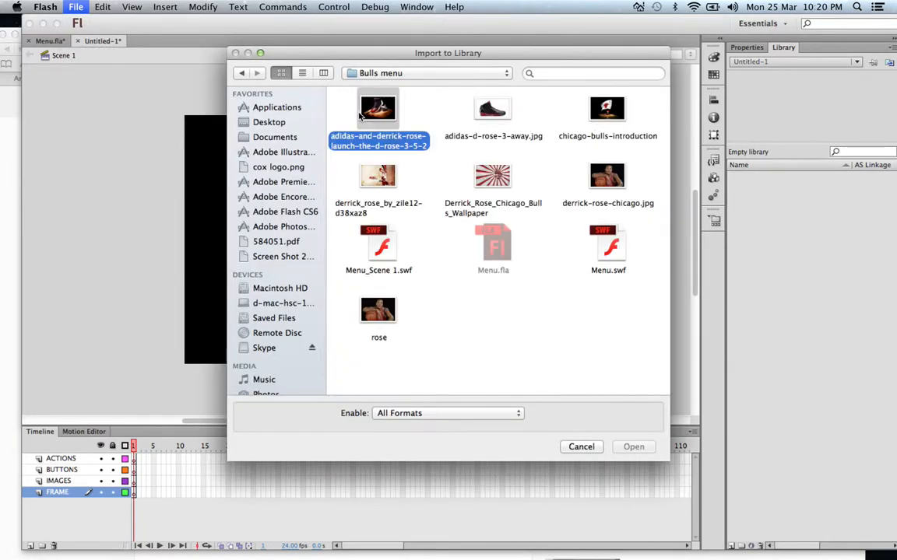
pyautogui.keyDown('shift'); pyautogui.click(607, 187); pyautogui.keyUp('shift')
pyautogui.click(379, 312)
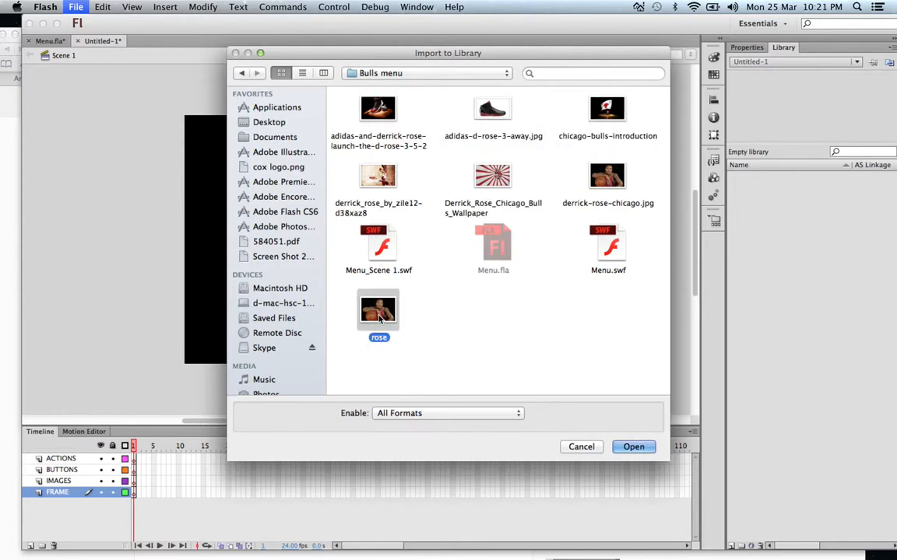
pyautogui.click(373, 109)
pyautogui.keyDown('shift'); pyautogui.click(604, 171); pyautogui.keyUp('shift')
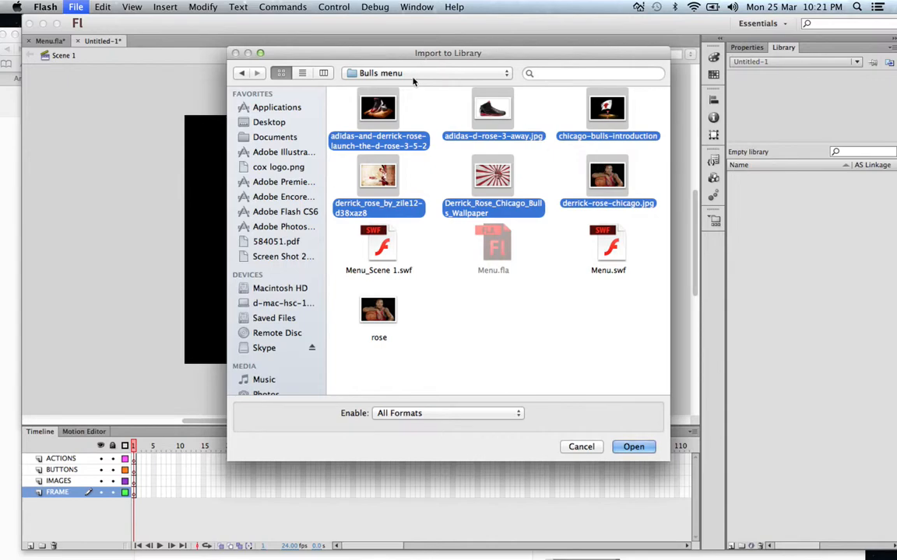
pyautogui.click(637, 449)
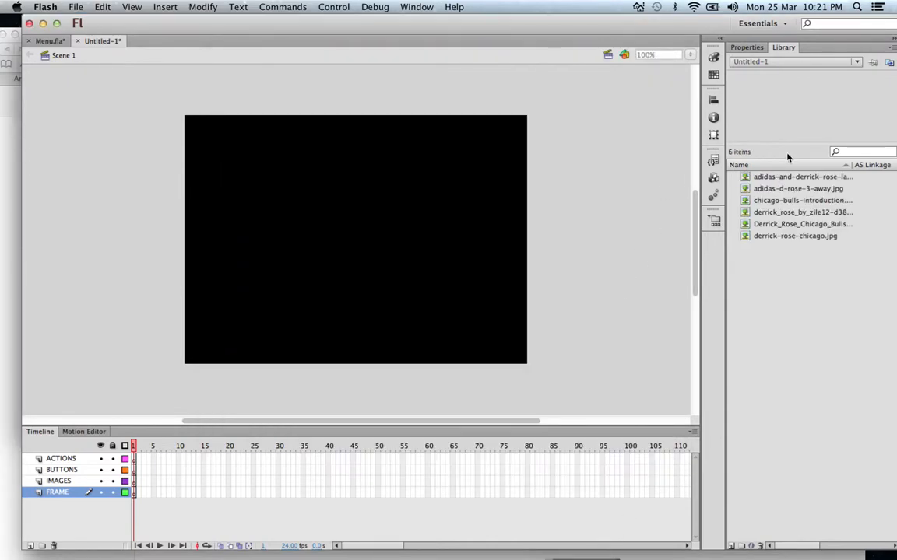
# Step: Place the Derrick_Rose_Chicago_Bulls_Wallpaper image from the library on the stage in frame 1 of the FRAME layer
pyautogui.click(760, 225)
pyautogui.moveTo(769, 229); pyautogui.dragTo(357, 227)
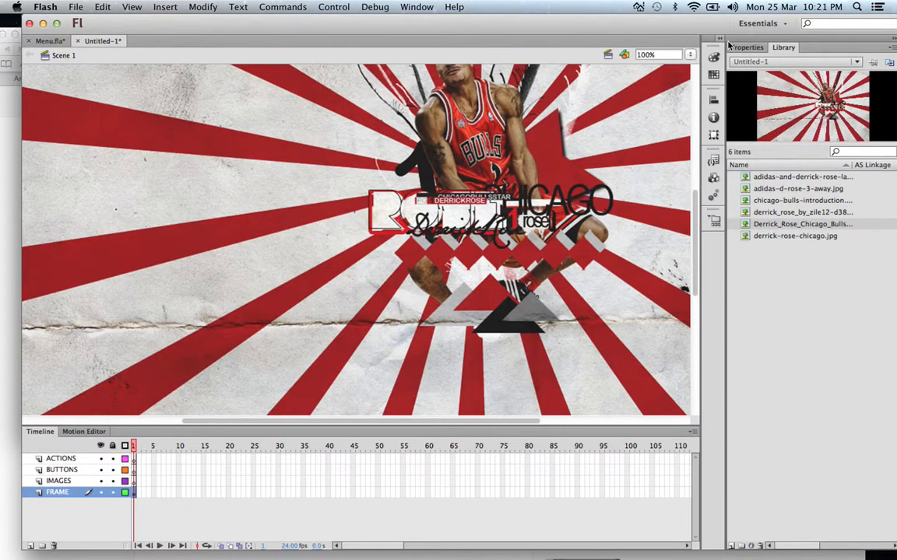
pyautogui.click(690, 54)
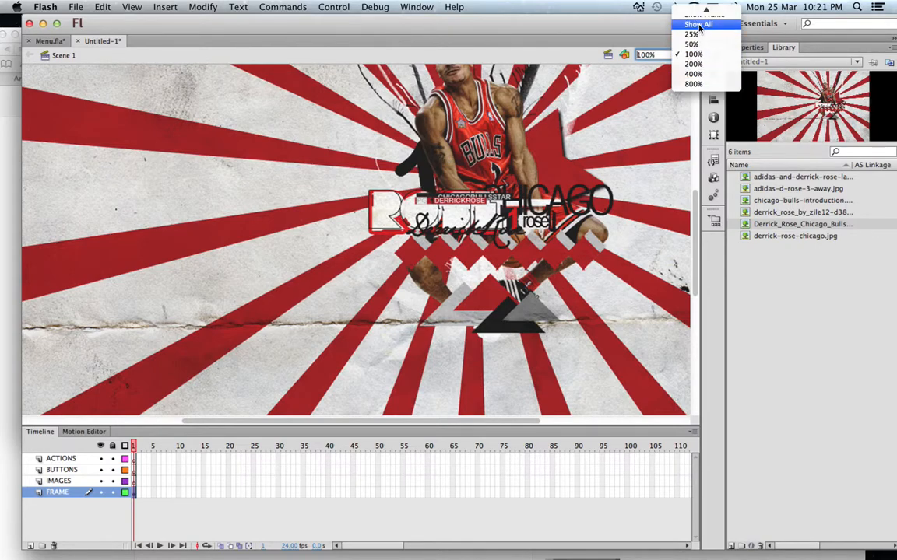
pyautogui.click(698, 24)
pyautogui.moveTo(508, 134); pyautogui.dragTo(488, 176)
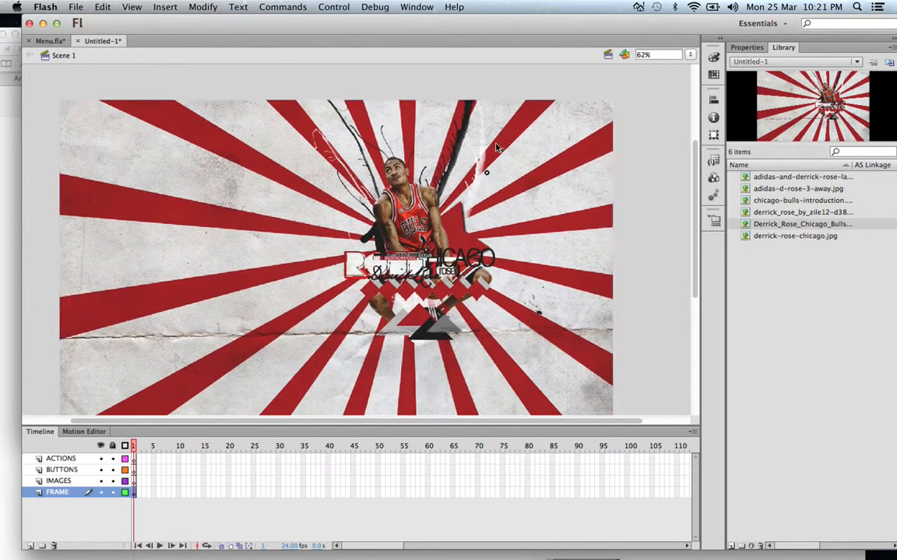
# Step: Resize the wallpaper bitmap to 400 × 280 px and move it onto the black stage at about X 78.65, Y 44.40
pyautogui.click(747, 47)
pyautogui.click(783, 154)
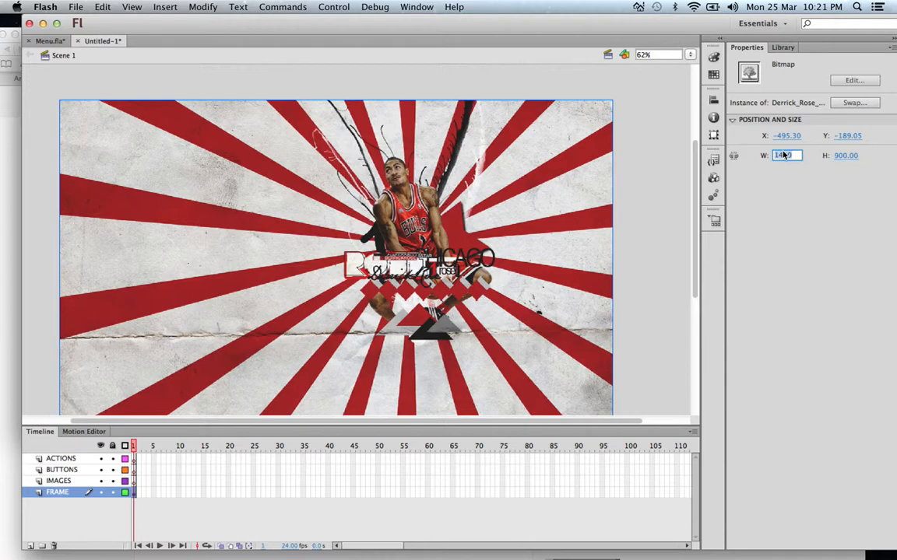
pyautogui.write('5')
pyautogui.write('400')
pyautogui.press('Tab')
pyautogui.write('280')
pyautogui.press('Return')
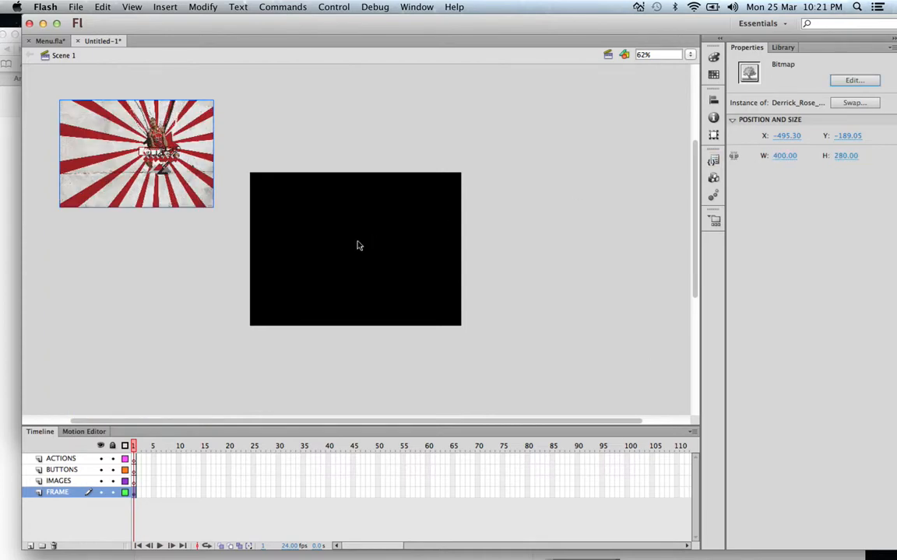
pyautogui.moveTo(177, 141); pyautogui.dragTo(398, 230)
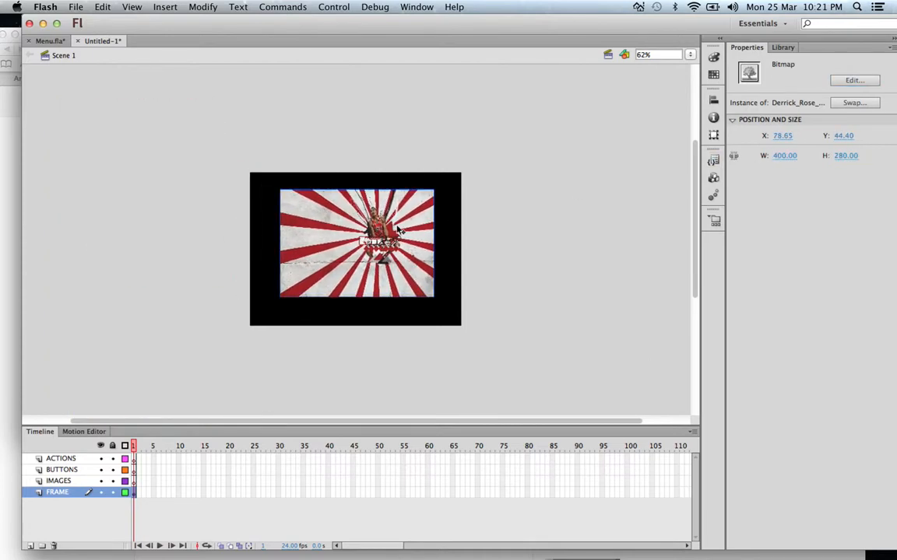
# Step: Try a height of 500 px for the wallpaper bitmap and return it to 280 px
pyautogui.click(845, 155)
pyautogui.write('500')
pyautogui.press('Return')
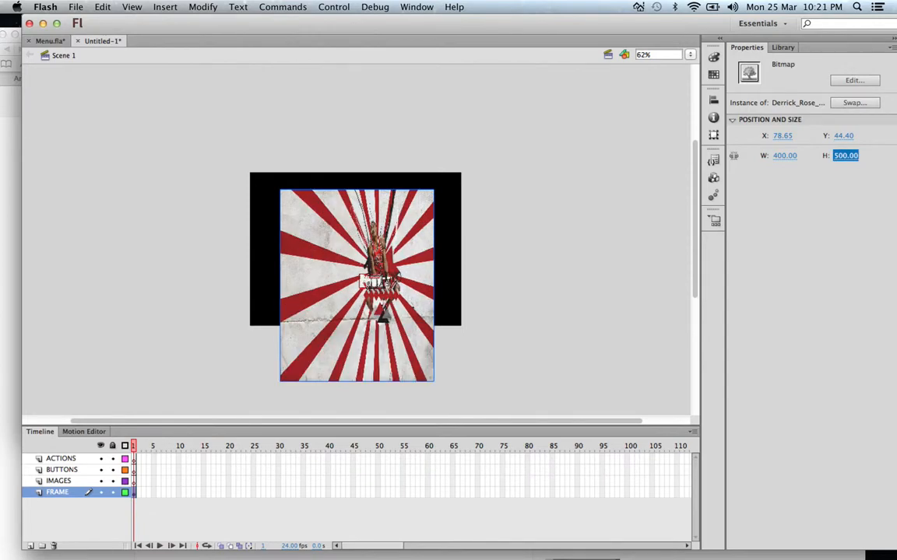
pyautogui.write('280')
pyautogui.press('Return')
# Step: Nudge the wallpaper bitmap down to about Y 50.90 to centre it better on the stage
pyautogui.click(418, 251)
pyautogui.press('Down')
pyautogui.press('Down')
pyautogui.press('Down')
pyautogui.press('Down')
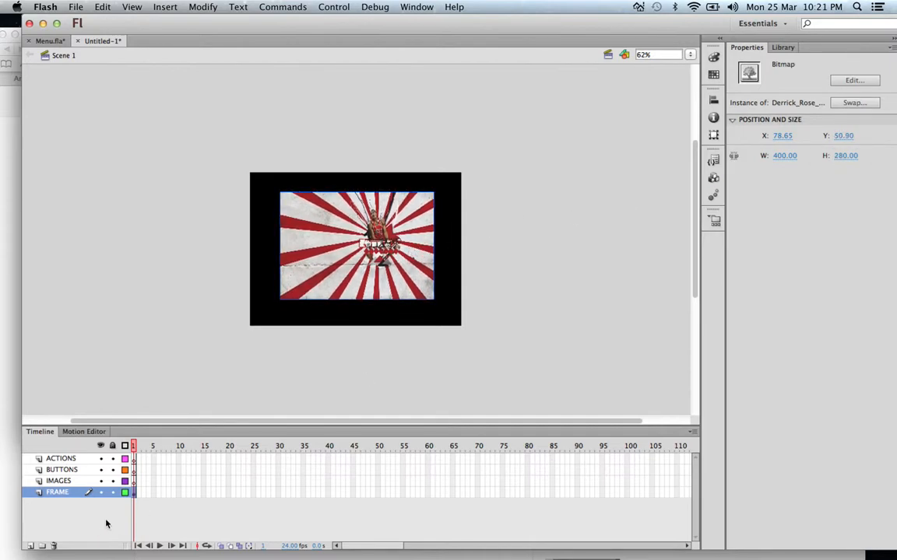
# Step: Insert a keyframe at frame 4 of the FRAME layer
pyautogui.click(149, 493)
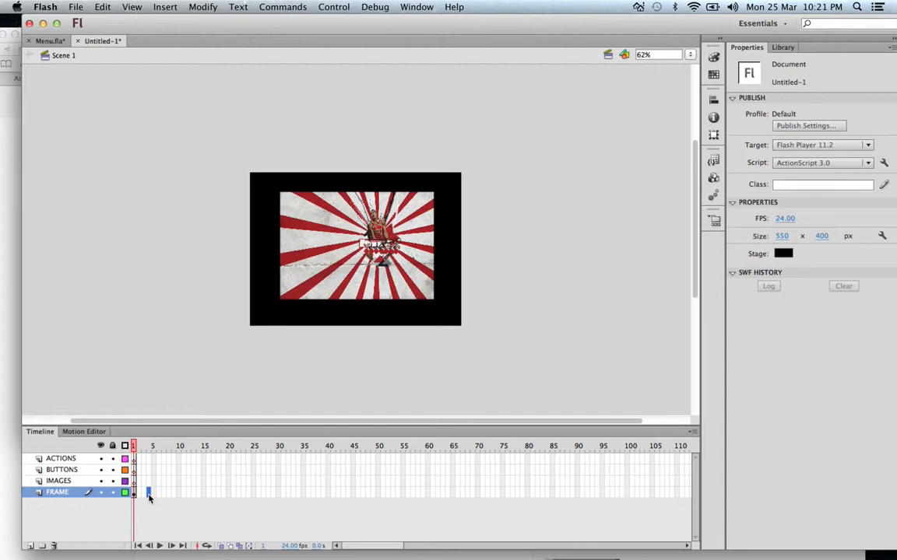
pyautogui.rightClick(149, 497)
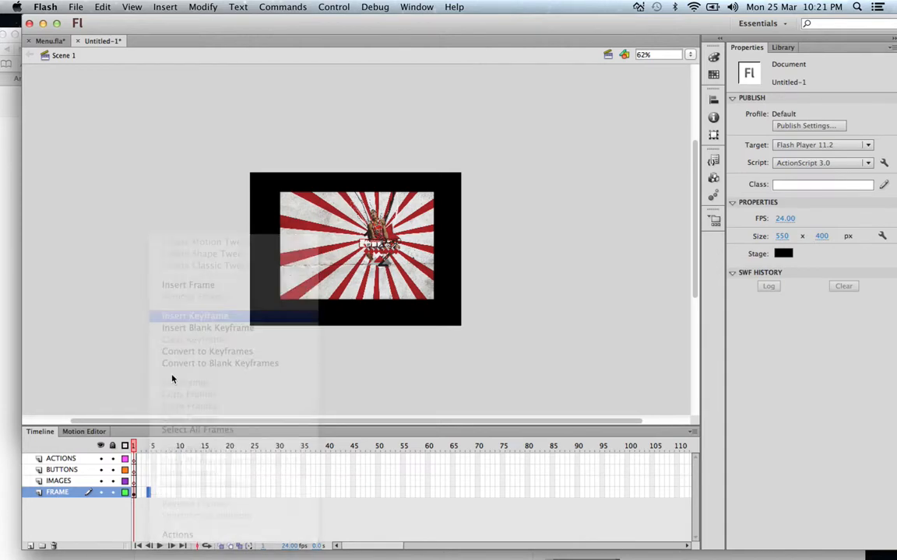
pyautogui.click(191, 316)
# Step: Nudge the wallpaper bitmap in frame 1 down and right to about X 81.85, Y 58.90
pyautogui.click(133, 446)
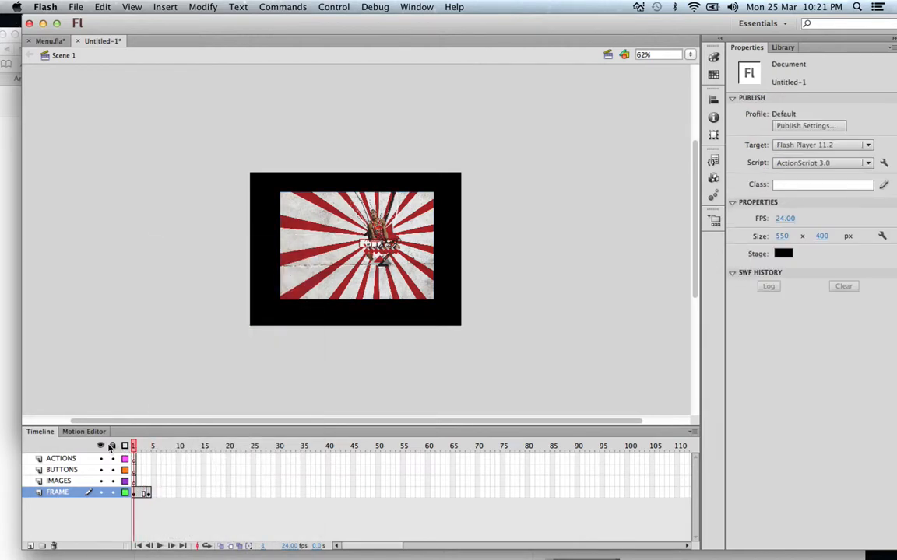
pyautogui.click(360, 259)
pyautogui.press('Down')
pyautogui.press('Down')
pyautogui.press('Right')
pyautogui.press('Down')
pyautogui.press('Down')
pyautogui.press('Down')
pyautogui.press('Right')
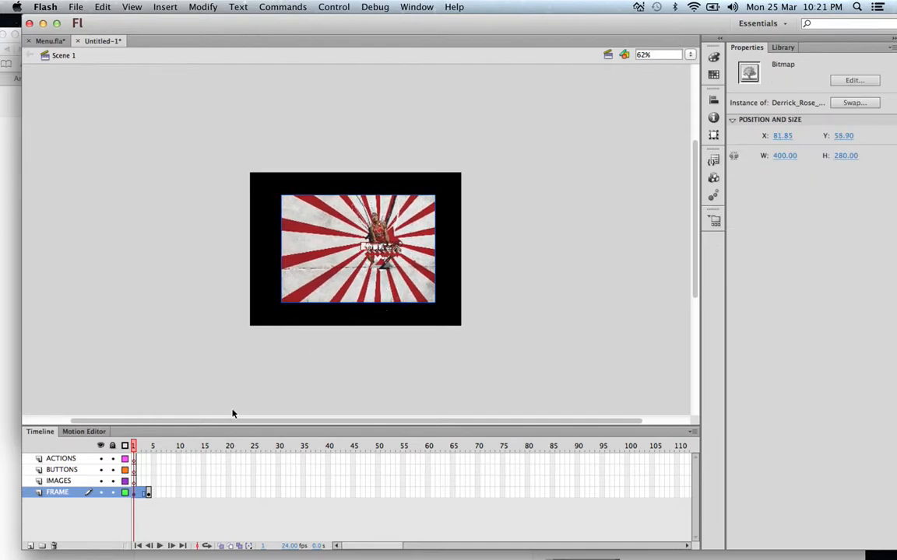
# Step: Compare the wallpaper in frames 1 and 4, and set the frame 1 bitmap's position to X 82, Y 60
pyautogui.click(147, 494)
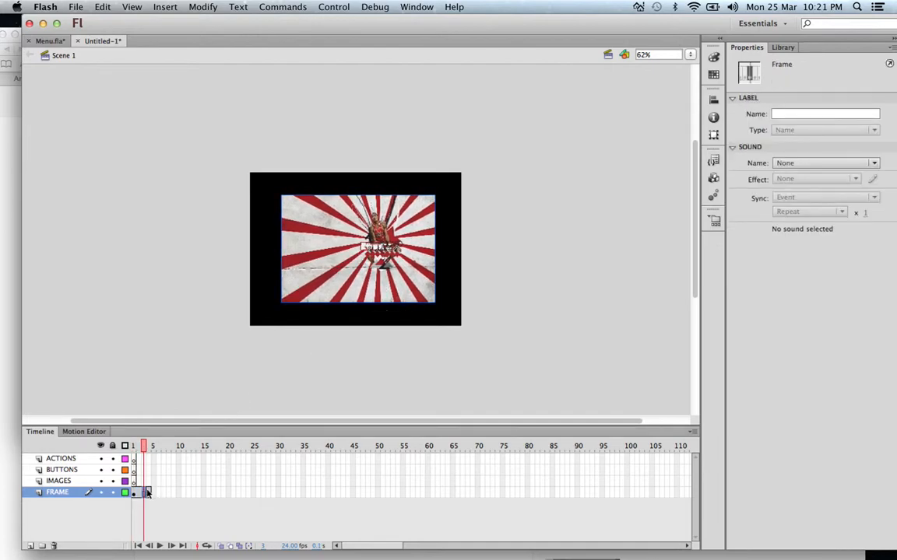
pyautogui.click(148, 494)
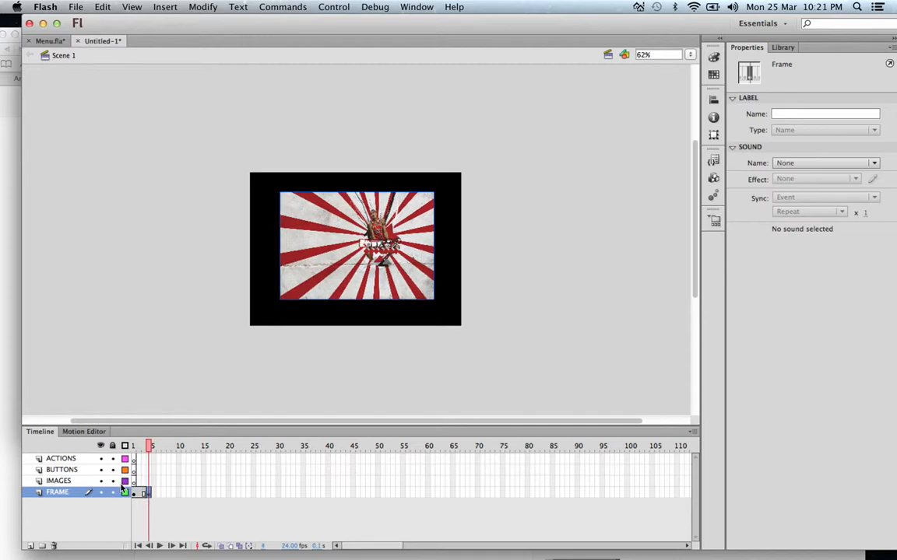
pyautogui.click(135, 494)
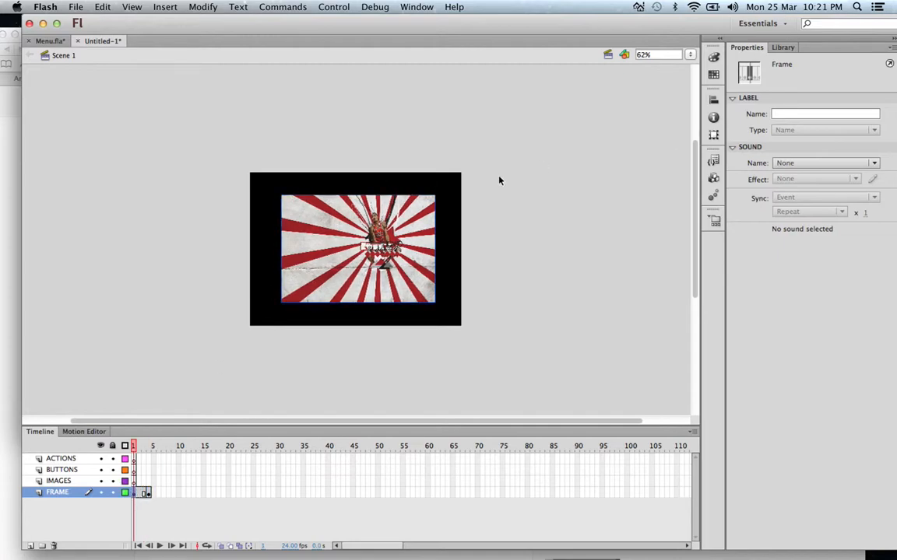
pyautogui.click(318, 200)
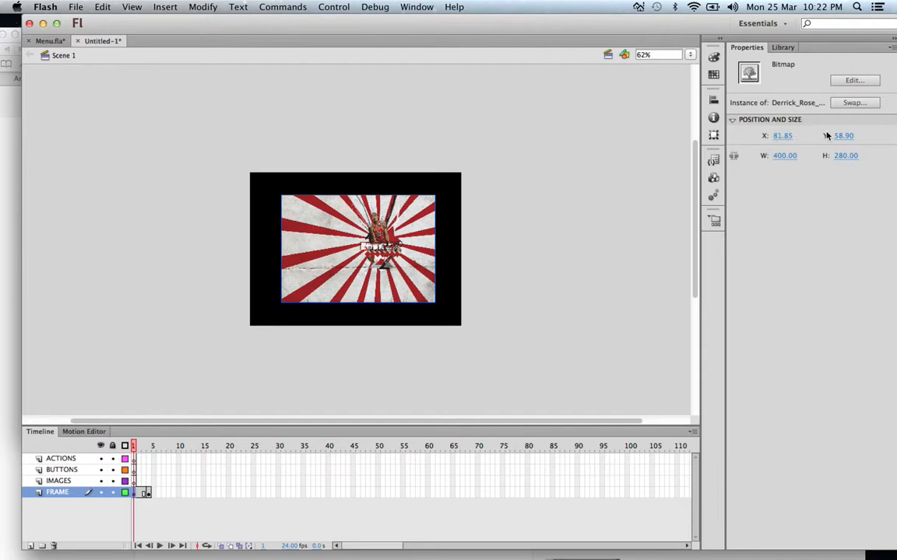
pyautogui.click(784, 137)
pyautogui.write('82')
pyautogui.press('Tab')
pyautogui.write('60')
pyautogui.press('Tab')
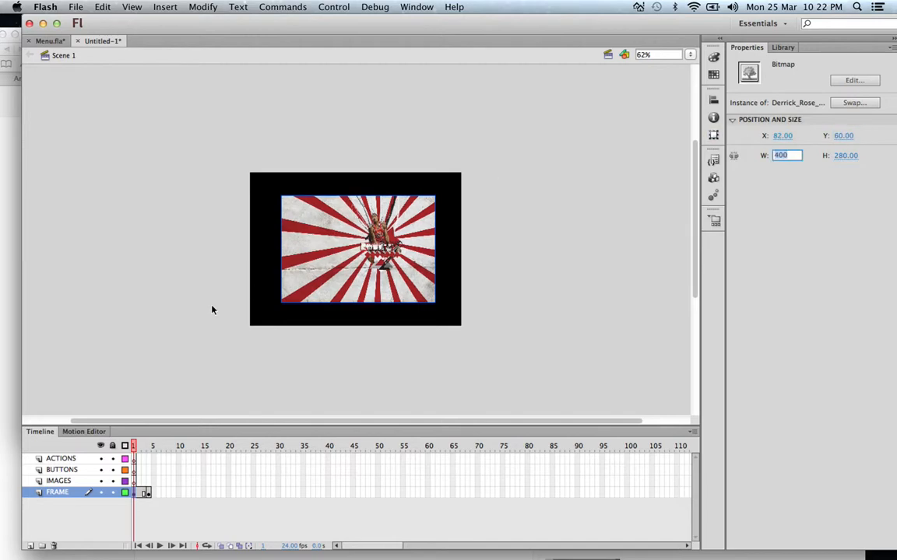
# Step: Set the wallpaper bitmap's position in frame 4 of the FRAME layer to X 82, Y 60
pyautogui.click(150, 498)
pyautogui.click(360, 269)
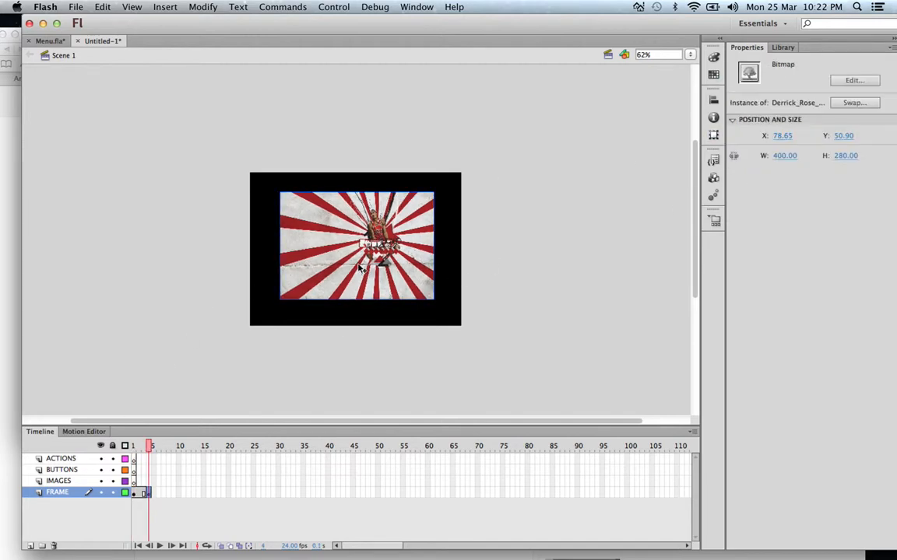
pyautogui.click(783, 136)
pyautogui.write('82')
pyautogui.press('Tab')
pyautogui.write('60')
pyautogui.press('Tab')
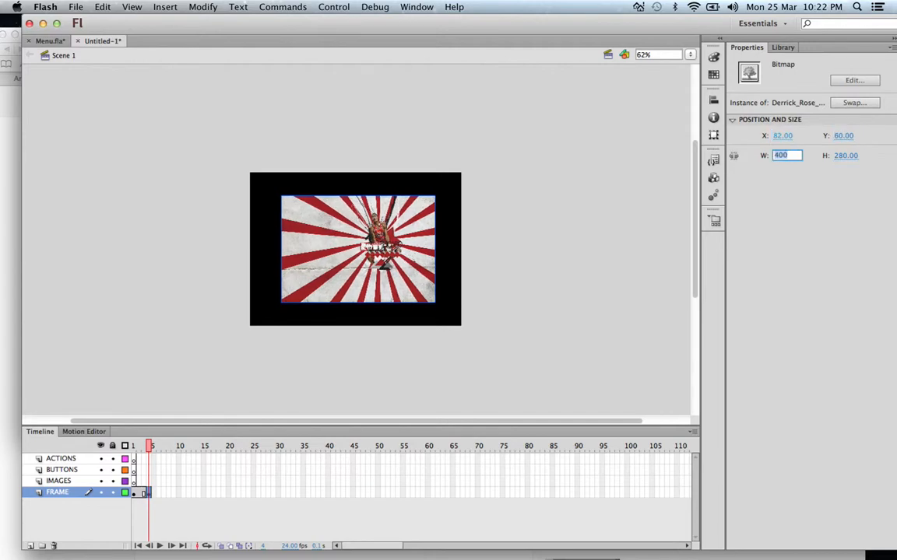
pyautogui.click(584, 274)
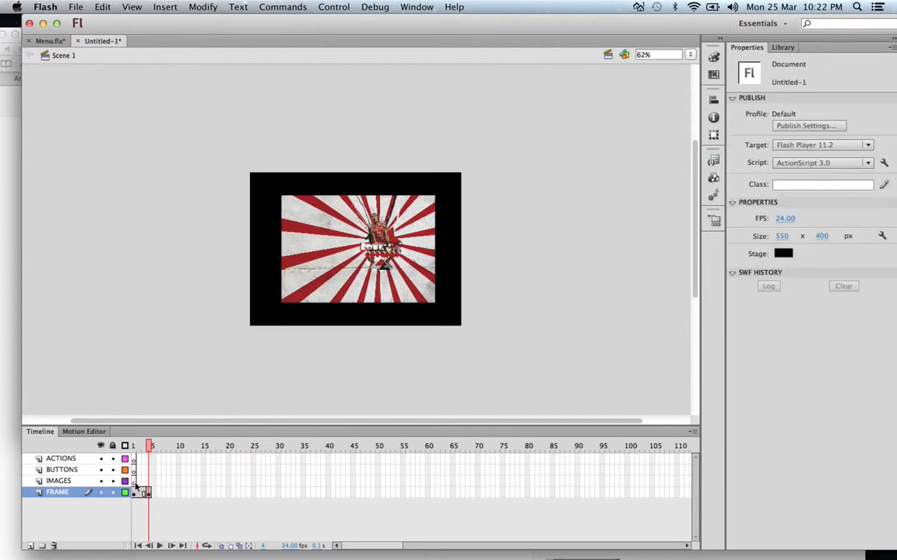
# Step: Place the derrick_rose_by_zile12 image from the library on the stage in frame 1 of the IMAGES layer
pyautogui.click(134, 481)
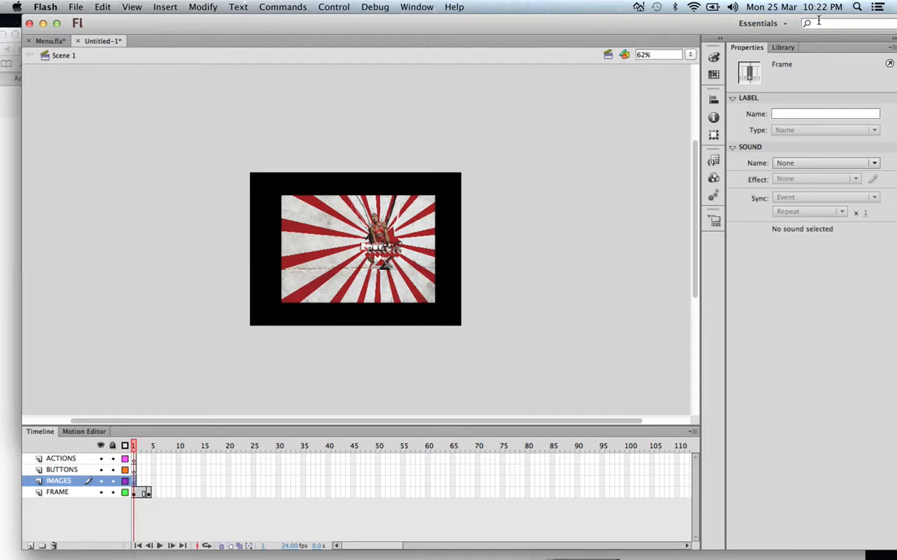
pyautogui.click(783, 48)
pyautogui.click(770, 213)
pyautogui.moveTo(483, 220); pyautogui.dragTo(364, 249)
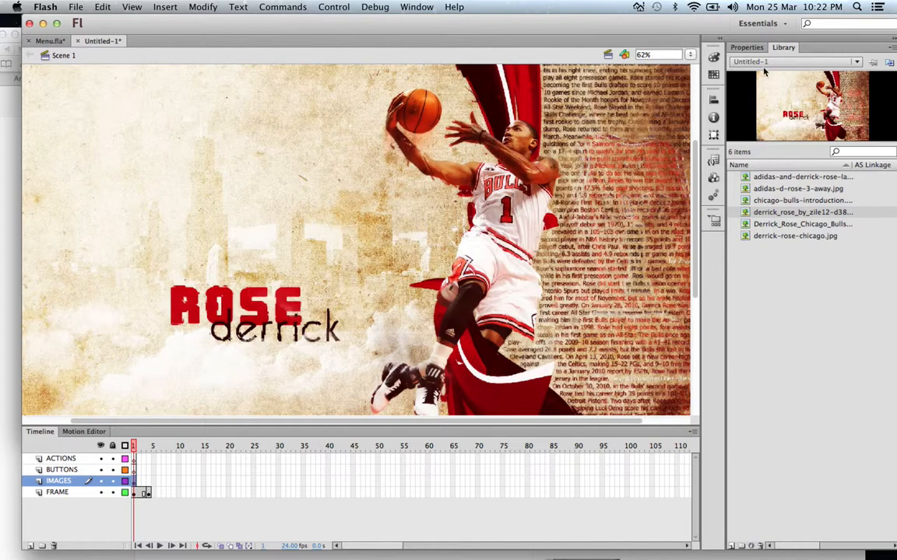
# Step: Shrink the placed picture to about 708 × 348 px and move it partly over the stage at about X -233.60, Y -14.65
pyautogui.click(749, 48)
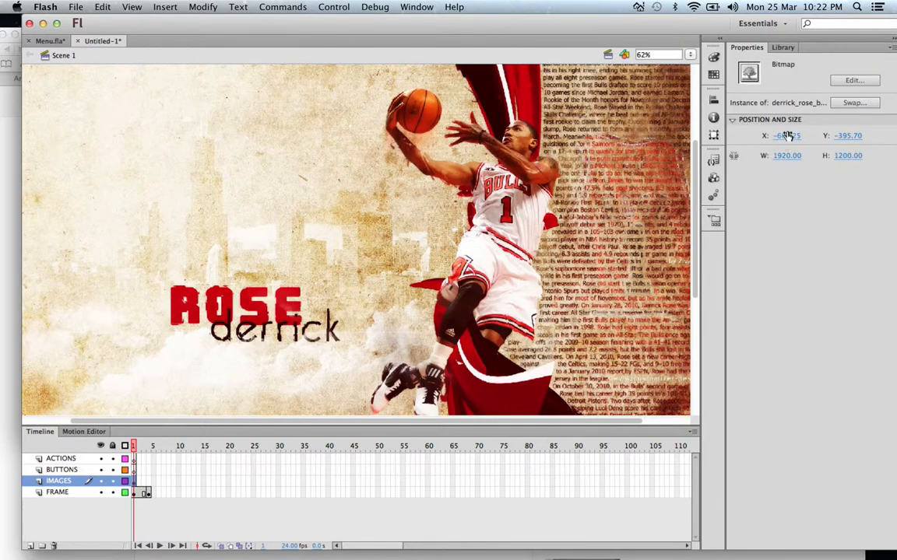
pyautogui.moveTo(799, 156); pyautogui.dragTo(126, 257)
pyautogui.moveTo(854, 156); pyautogui.dragTo(319, 164)
pyautogui.moveTo(187, 118); pyautogui.dragTo(353, 267)
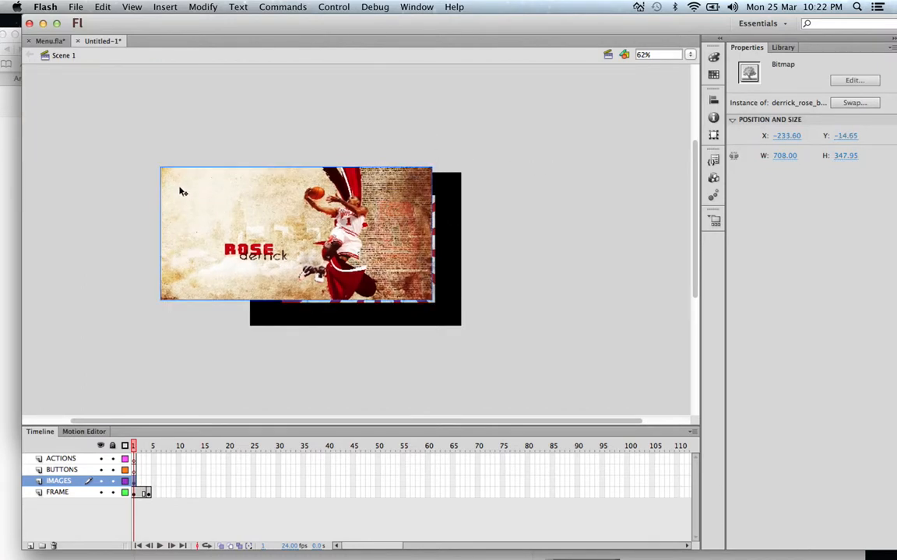
# Step: Scale the picture with the Free Transform tool to about 406.5 × 273.5 px, its upper-left corner matching the wallpaper's at X 82, Y 60
pyautogui.click(713, 136)
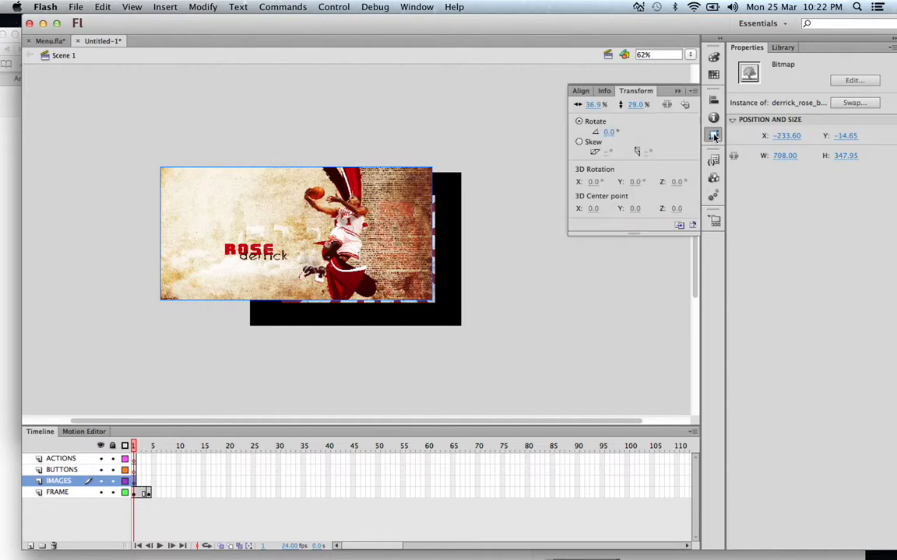
pyautogui.click(511, 162)
pyautogui.moveTo(690, 23); pyautogui.dragTo(641, 27)
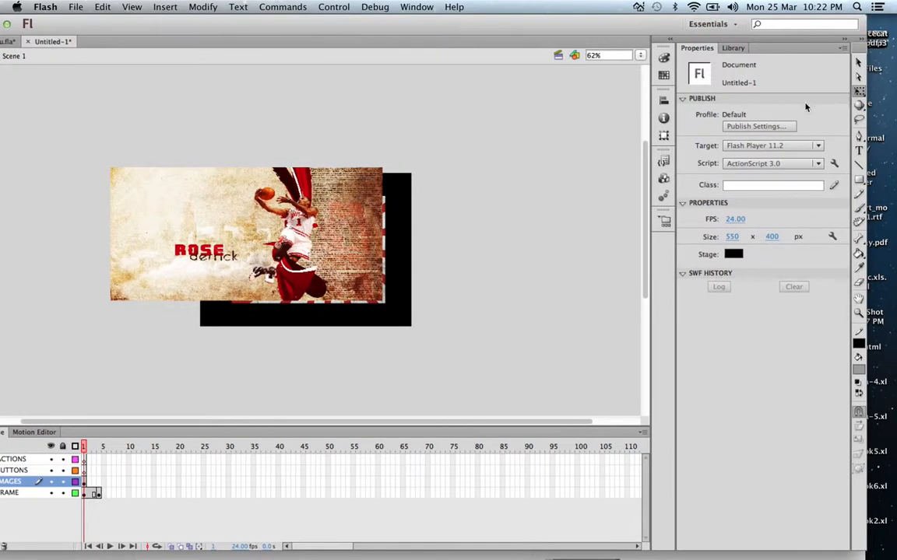
pyautogui.click(859, 91)
pyautogui.click(770, 90)
pyautogui.click(159, 232)
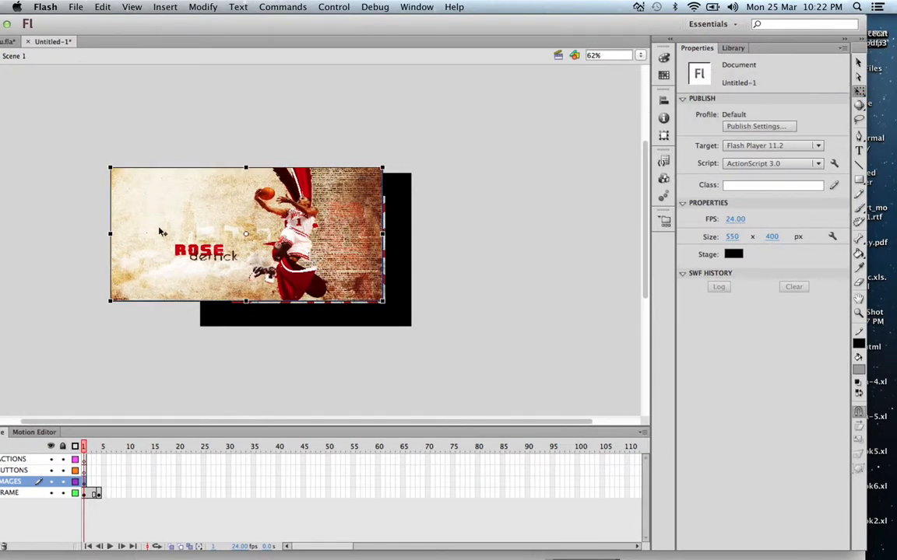
pyautogui.moveTo(111, 168); pyautogui.dragTo(258, 227)
# Step: Set the picture's height to 260 px and its width to 380 px, after trying a width of 400 px
pyautogui.click(738, 158)
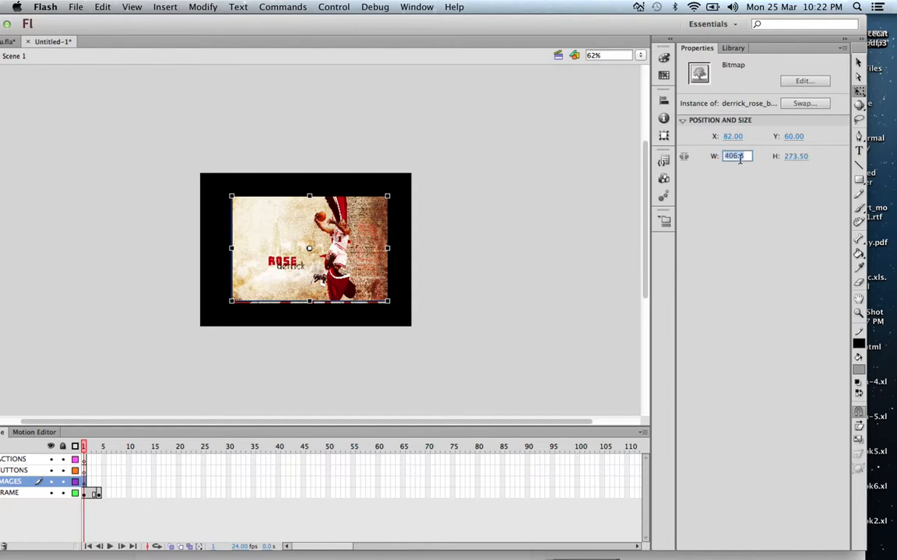
pyautogui.write('400')
pyautogui.press('Tab')
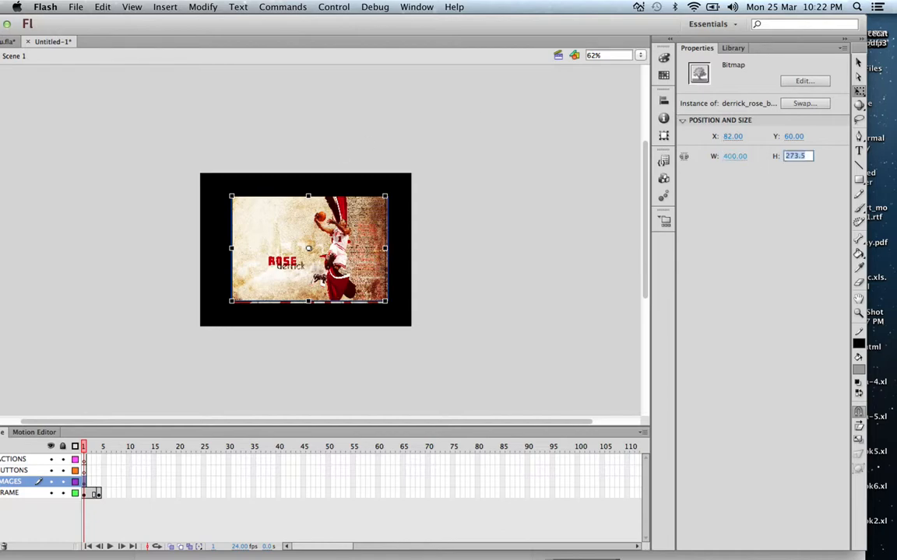
pyautogui.write('260')
pyautogui.press('Return')
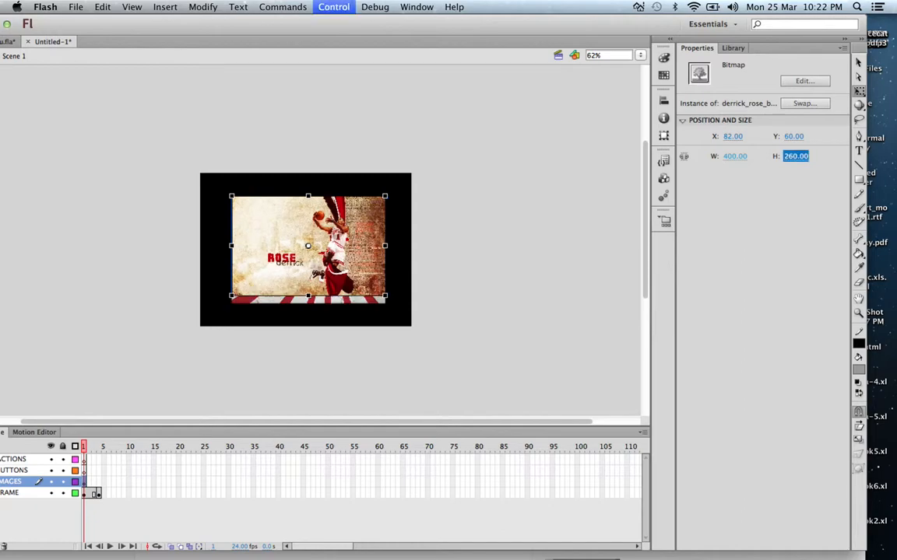
pyautogui.click(728, 156)
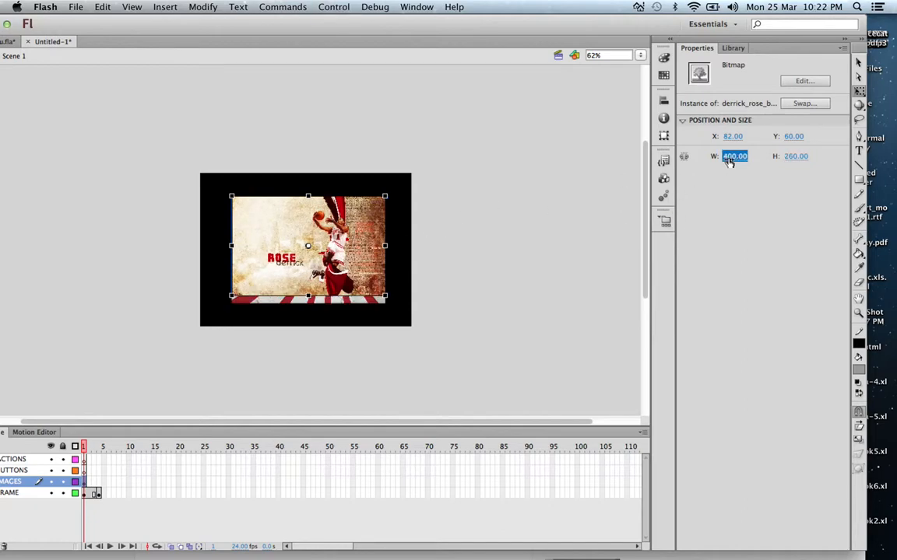
pyautogui.write('380')
pyautogui.press('Return')
# Step: Nudge the picture to about X 93.20, Y 68.00 so the wallpaper forms an even border around it, and deselect it
pyautogui.press('Down')
pyautogui.press('Down')
pyautogui.press('Right')
pyautogui.press('Right')
pyautogui.press('Right')
pyautogui.press('Right')
pyautogui.press('Right')
pyautogui.press('Right')
pyautogui.press('Down')
pyautogui.press('Down')
pyautogui.press('Right')
pyautogui.press('Down')
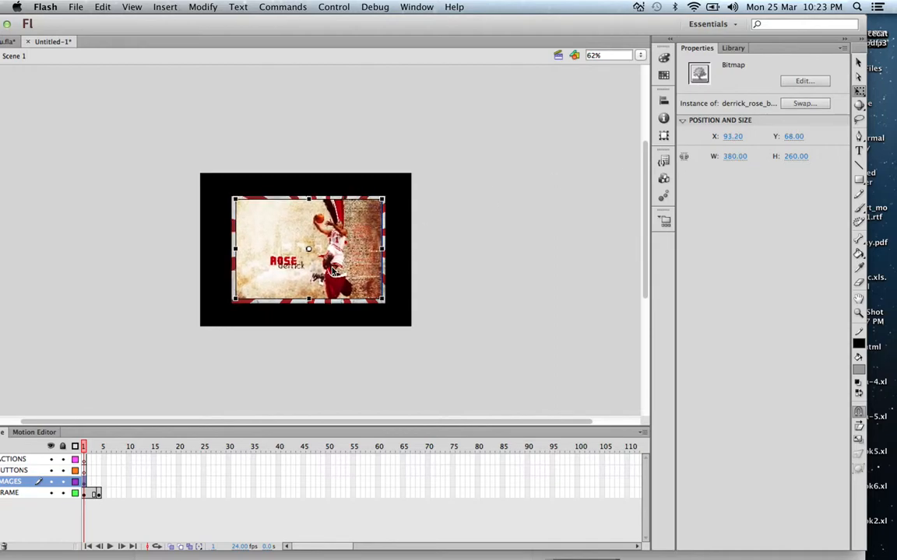
pyautogui.click(501, 165)
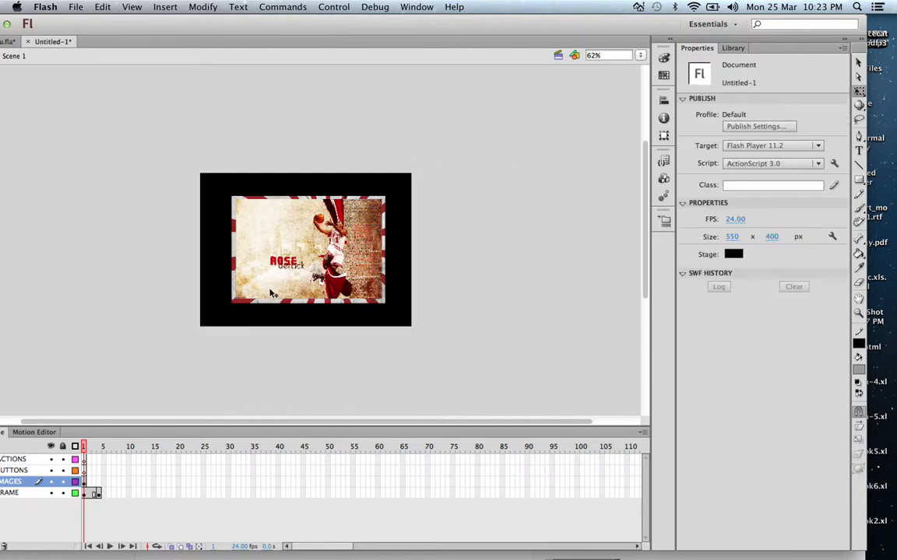
# Step: Compare frames 1 and 4 of the new document, and examine the arrow buttons on the buttons layer of Menu.fla
pyautogui.click(88, 484)
pyautogui.click(99, 484)
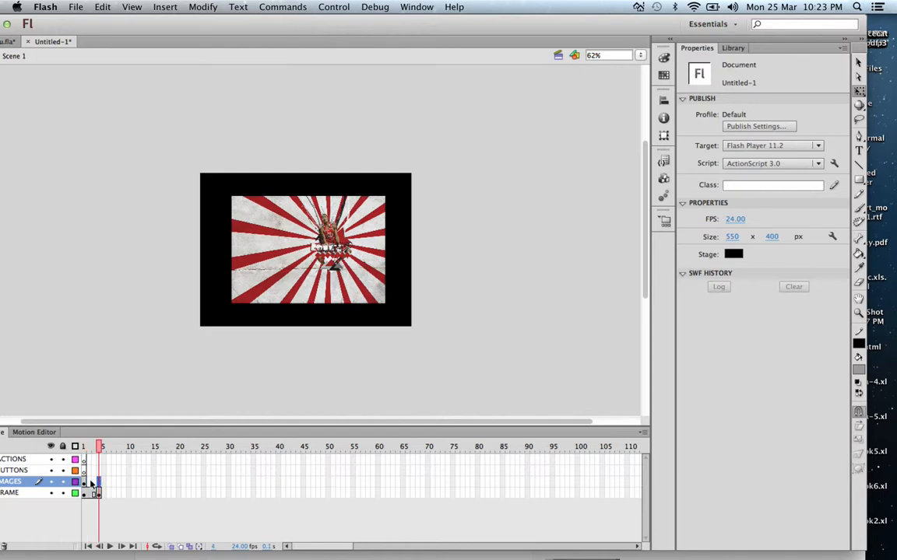
pyautogui.click(84, 447)
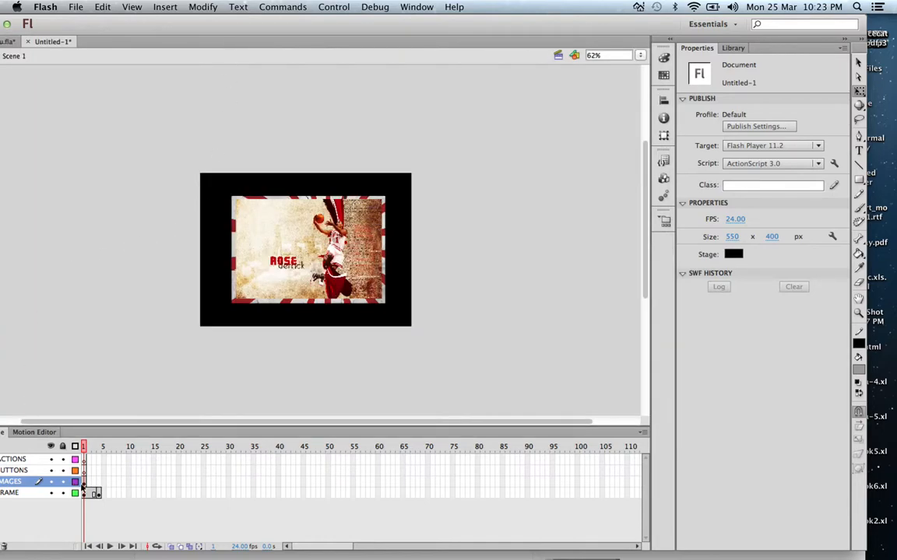
pyautogui.click(85, 471)
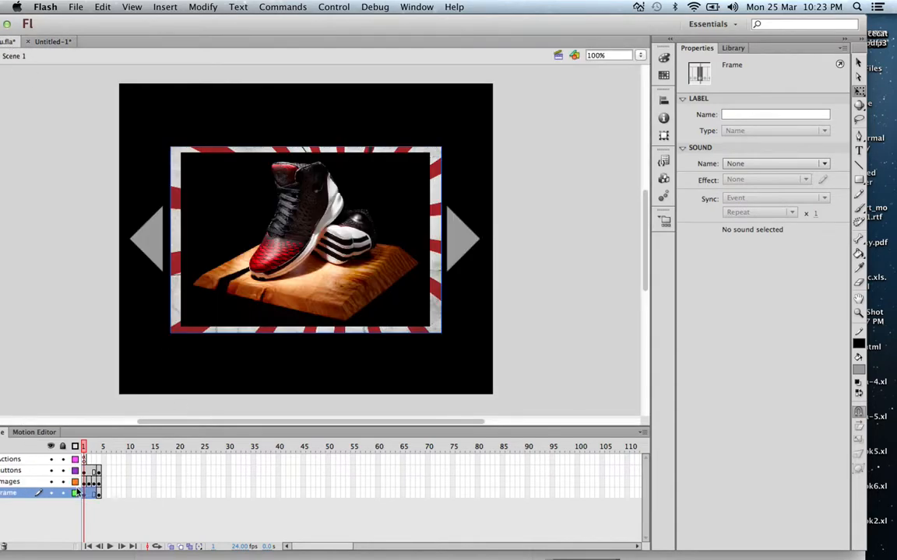
pyautogui.moveTo(84, 448)
pyautogui.mouseDown()
pyautogui.moveTo(94, 447)
pyautogui.moveTo(83, 448)
pyautogui.mouseUp()
pyautogui.click(90, 471)
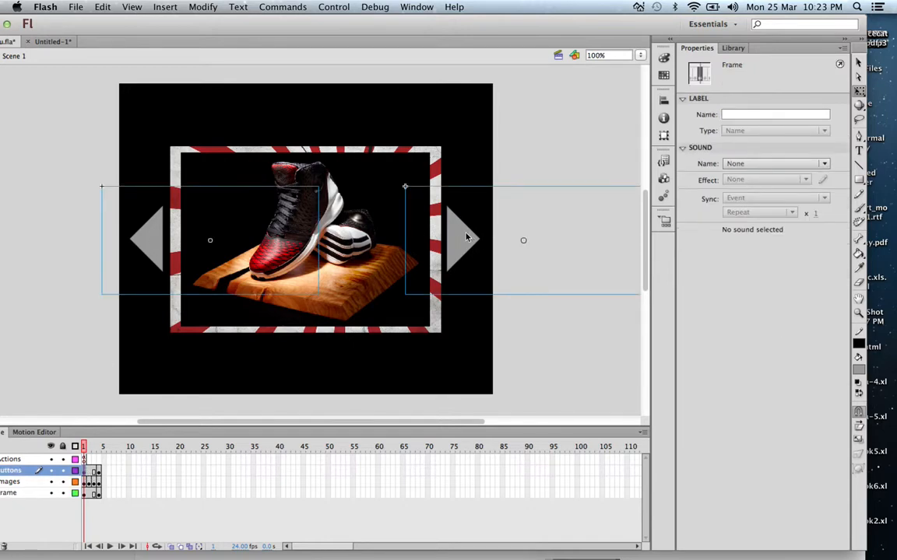
pyautogui.click(51, 41)
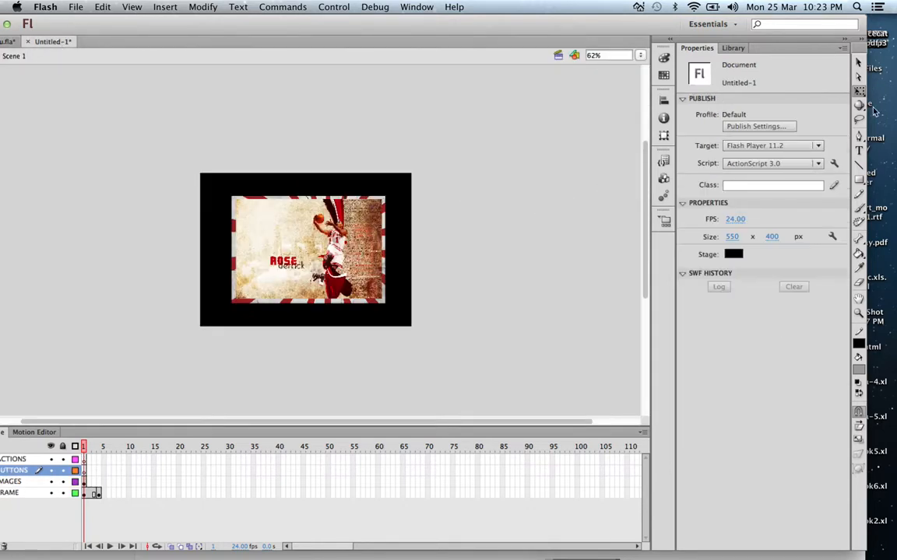
# Step: Add a left-pointing arrow as 170 pt Webdings text using the character 3 in frame 1 of the BUTTONS layer
pyautogui.click(85, 472)
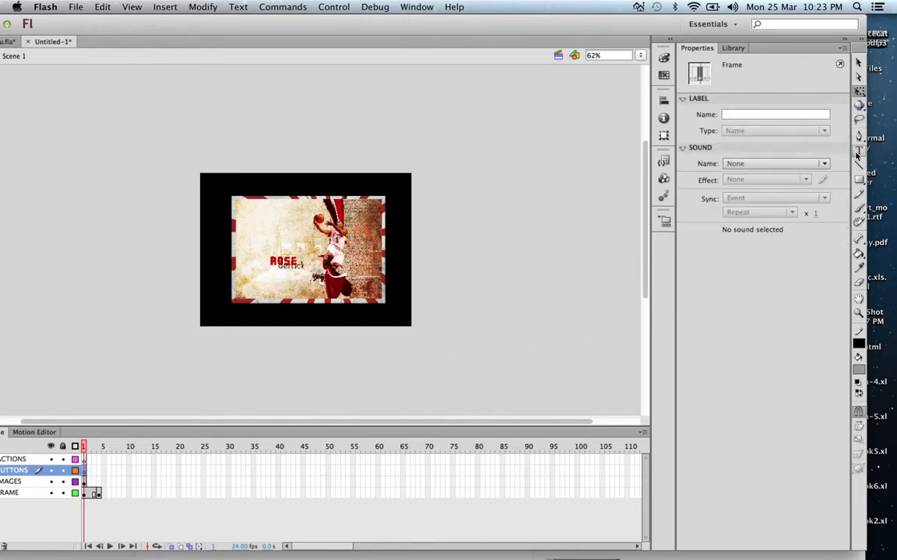
pyautogui.press('t')
pyautogui.click(436, 175)
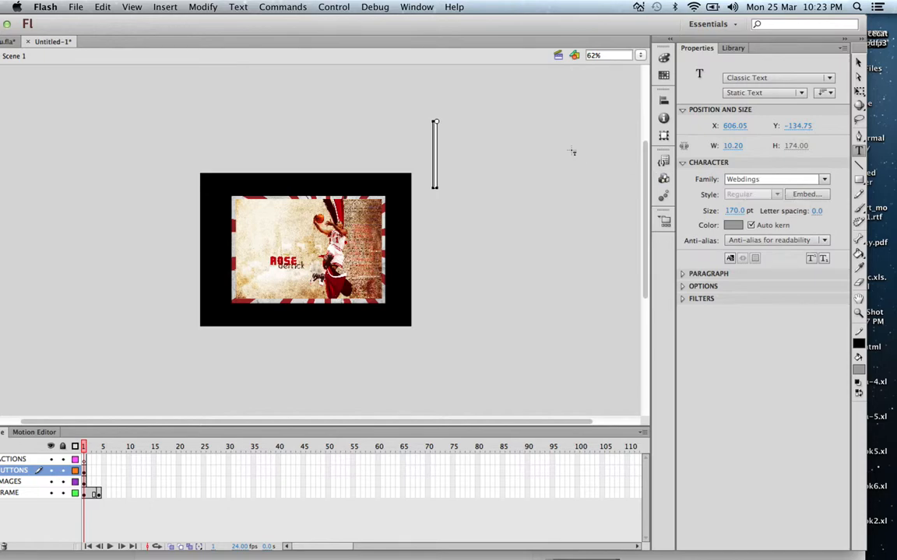
pyautogui.write('3')
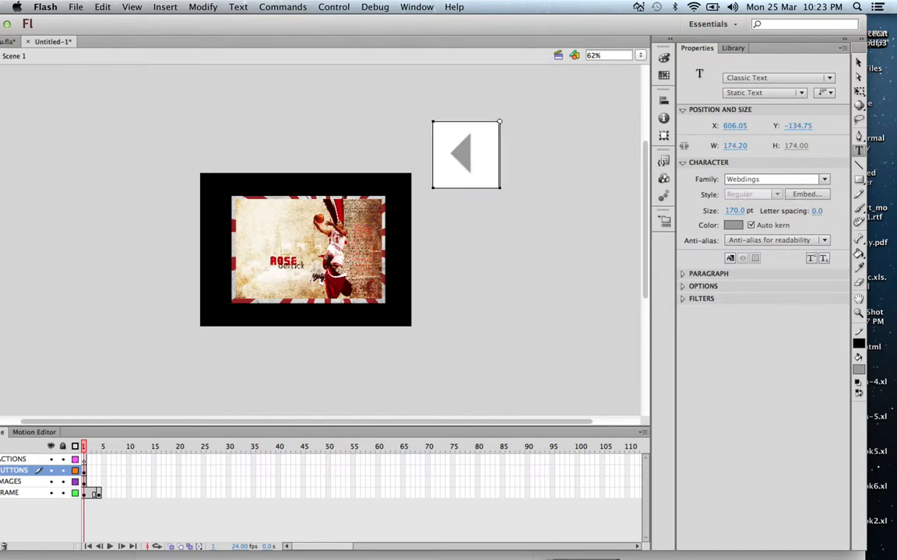
# Step: Move the left-pointing arrow beside the picture's left edge at about X -31.15, Y 105.05 and recolour it light grey sampled from the picture
pyautogui.click(859, 62)
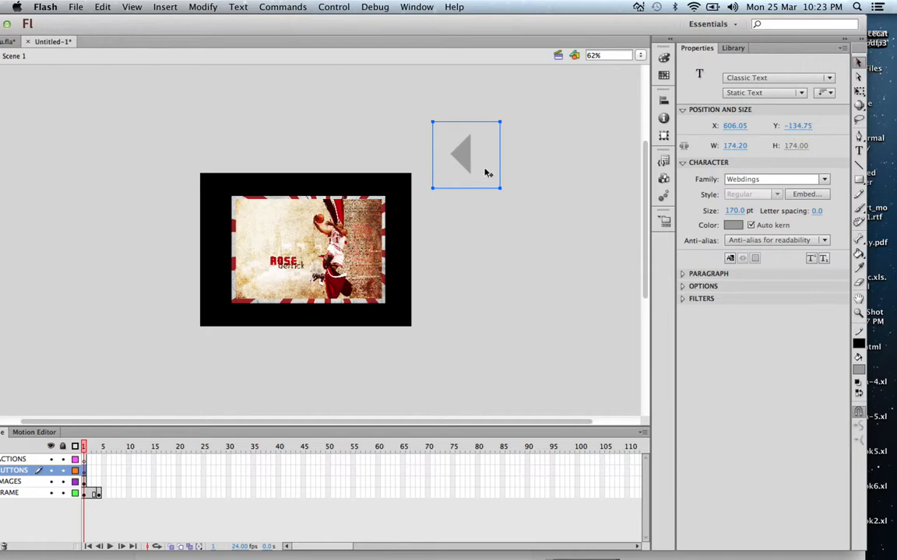
pyautogui.moveTo(465, 161); pyautogui.dragTo(222, 251)
pyautogui.click(732, 225)
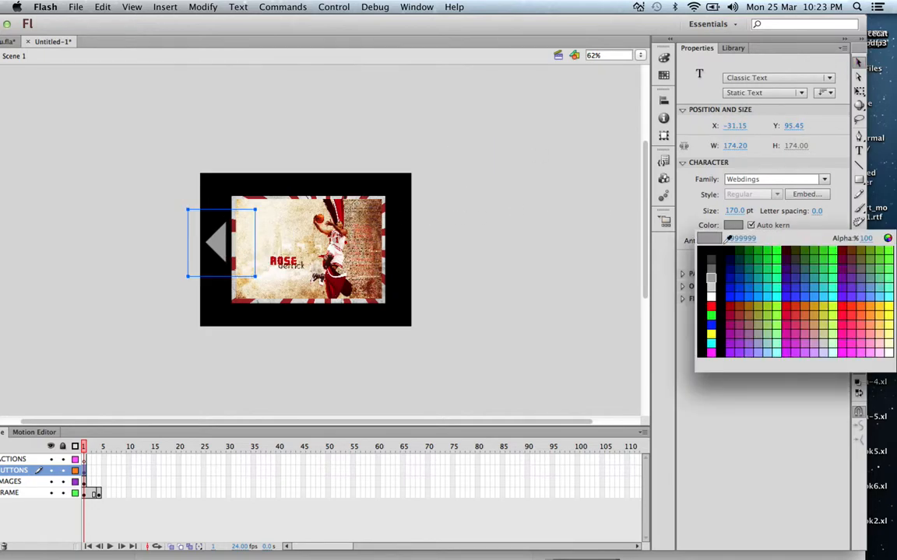
pyautogui.click(710, 309)
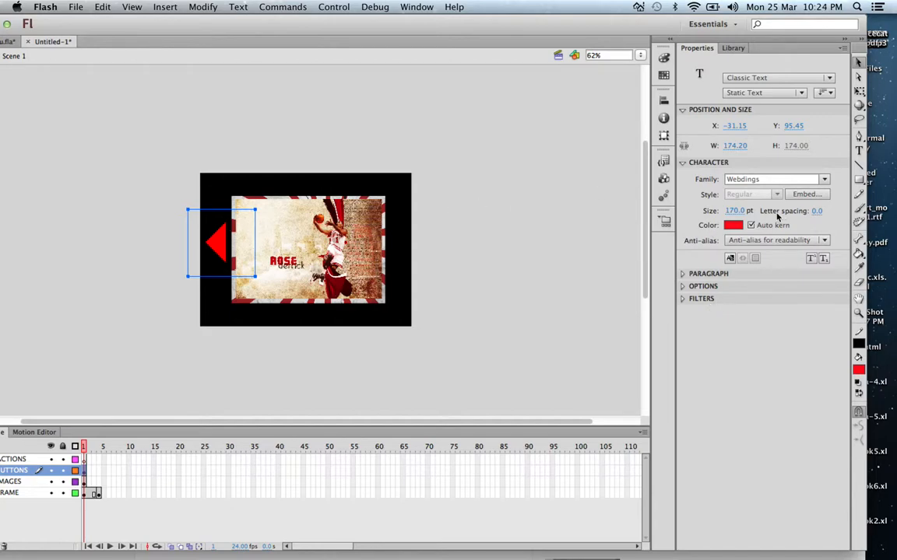
pyautogui.click(732, 225)
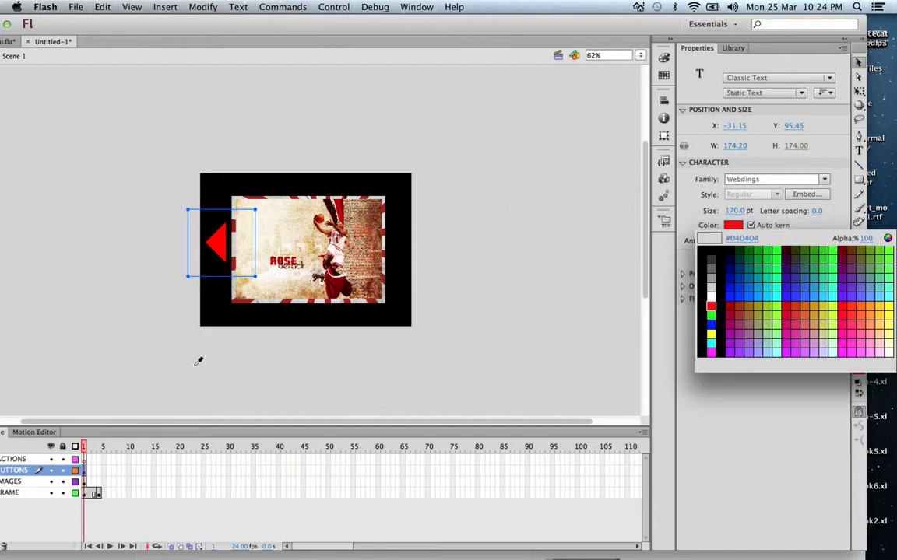
pyautogui.click(238, 285)
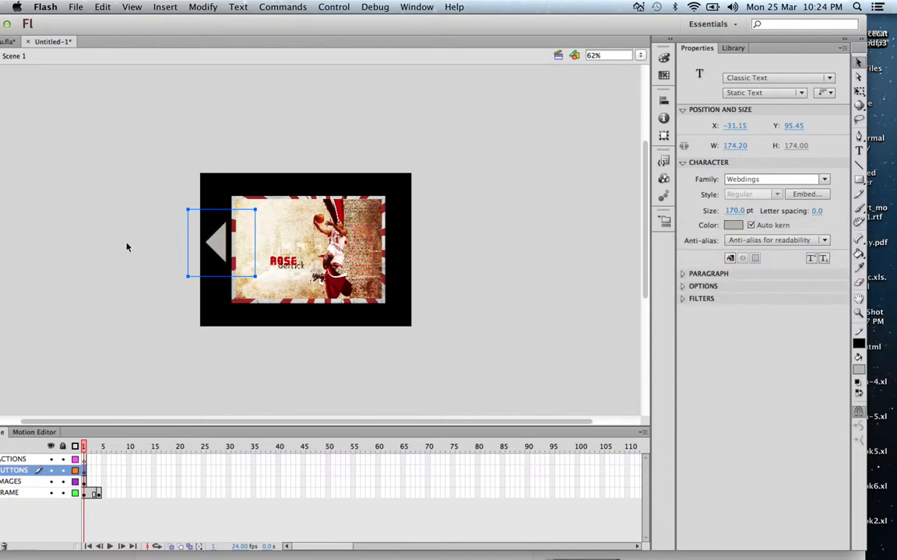
pyautogui.moveTo(223, 241); pyautogui.dragTo(224, 243)
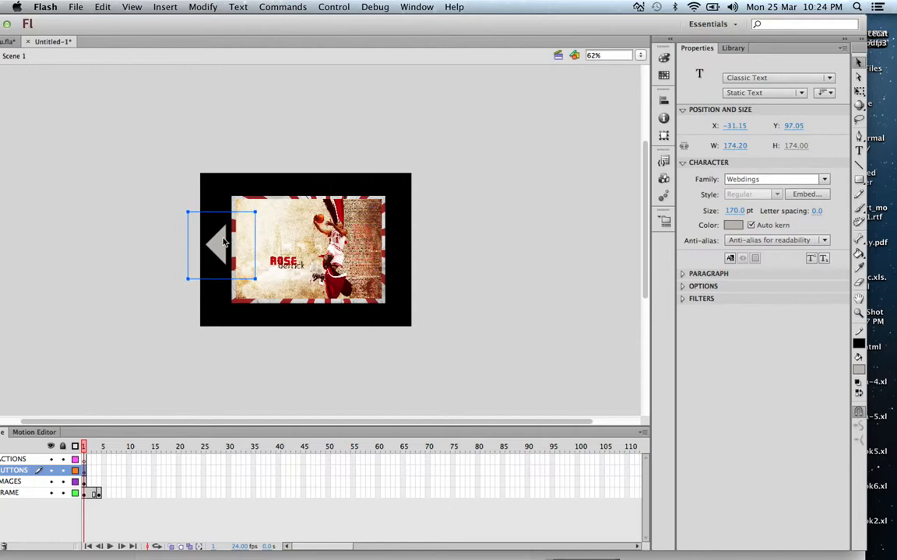
pyautogui.click(105, 370)
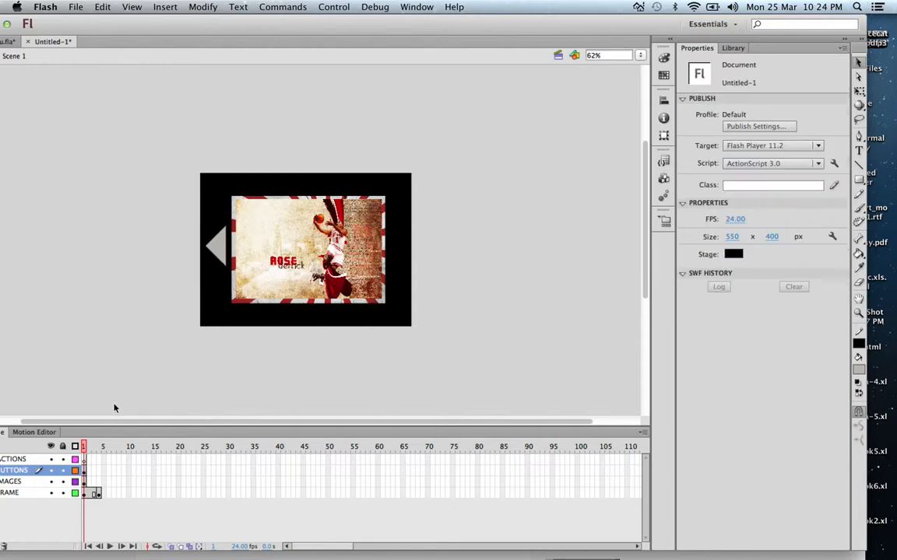
# Step: Add a right-pointing arrow as 170 pt Webdings text using the character 4 in frame 1 of the BUTTONS layer
pyautogui.click(858, 150)
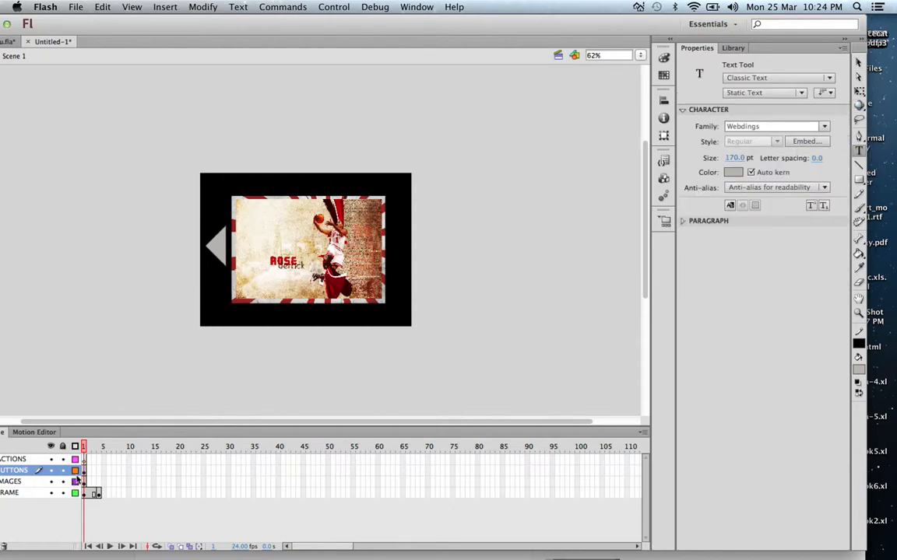
pyautogui.click(83, 476)
pyautogui.click(83, 471)
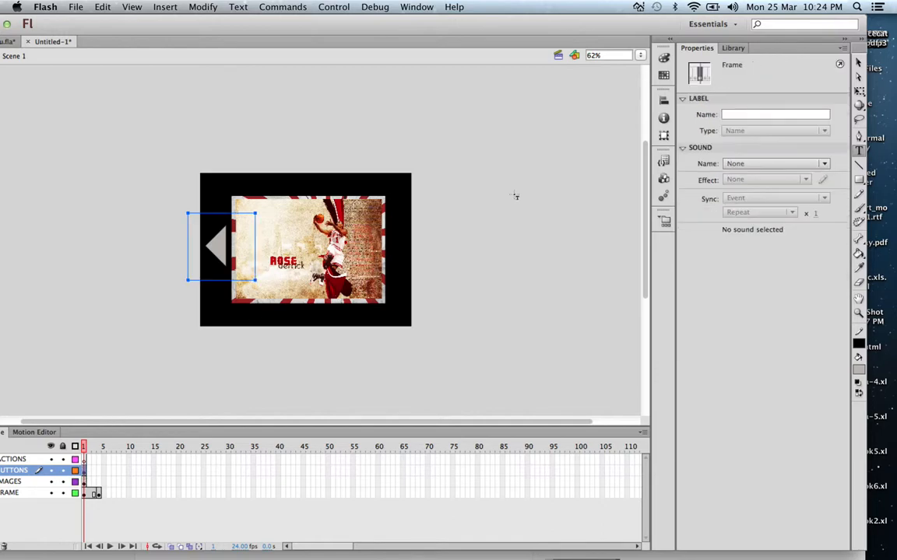
pyautogui.moveTo(422, 204); pyautogui.dragTo(565, 324)
pyautogui.click(478, 164)
pyautogui.write('4')
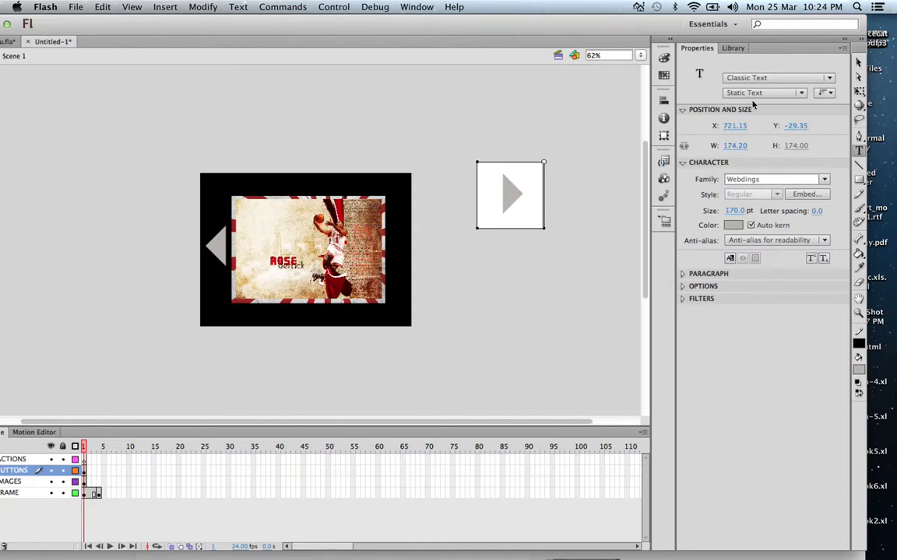
# Step: Position the right-pointing arrow at about X 420.40, Y 105.05 and the left-pointing arrow at about X -24.75, Y 105.05, flanking the picture
pyautogui.click(858, 61)
pyautogui.moveTo(511, 194); pyautogui.dragTo(418, 251)
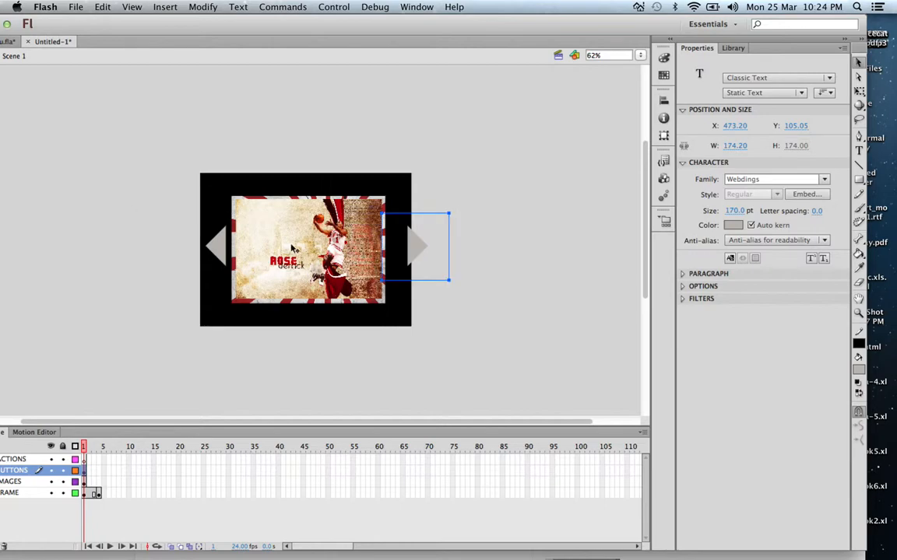
pyautogui.press('Left')
pyautogui.press('Left')
pyautogui.press('Left')
pyautogui.press('Left')
pyautogui.press('Left')
pyautogui.press('Left')
pyautogui.press('Left')
pyautogui.press('Left')
pyautogui.press('Left')
pyautogui.press('Left')
pyautogui.press('Left')
pyautogui.press('Left')
pyautogui.press('Left')
pyautogui.press('Left')
pyautogui.press('Left')
pyautogui.press('Left')
pyautogui.press('Left')
pyautogui.press('Left')
pyautogui.press('Left')
pyautogui.press('Left')
pyautogui.press('Left')
pyautogui.press('Left')
pyautogui.press('Left')
pyautogui.press('Left')
pyautogui.press('Left')
pyautogui.press('Left')
pyautogui.press('Left')
pyautogui.press('Left')
pyautogui.press('Left')
pyautogui.press('Left')
pyautogui.press('Left')
pyautogui.press('Left')
pyautogui.press('Left')
pyautogui.press('Left')
pyautogui.press('Left')
pyautogui.press('Left')
pyautogui.press('Left')
pyautogui.press('Left')
pyautogui.press('Left')
pyautogui.click(222, 249)
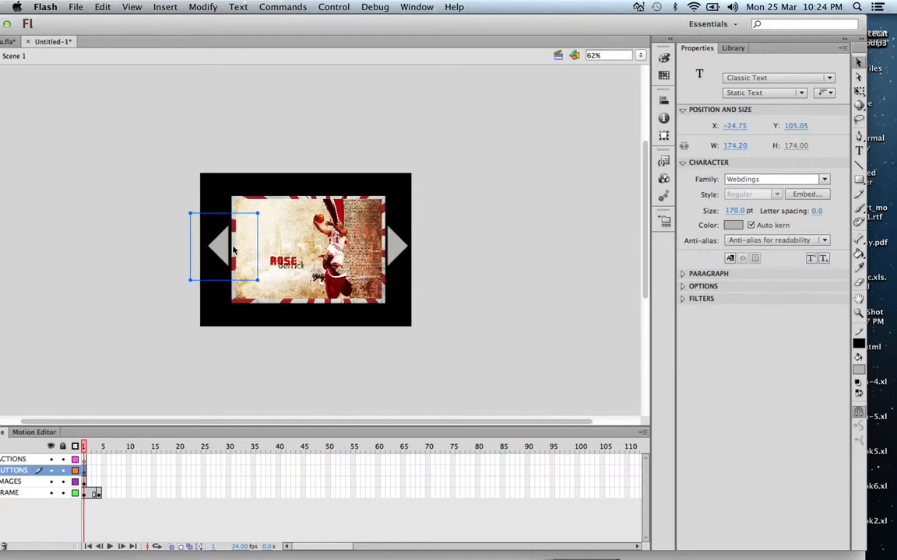
# Step: Compare the placement of the two arrows with the arrow buttons in Menu.fla
pyautogui.click(7, 41)
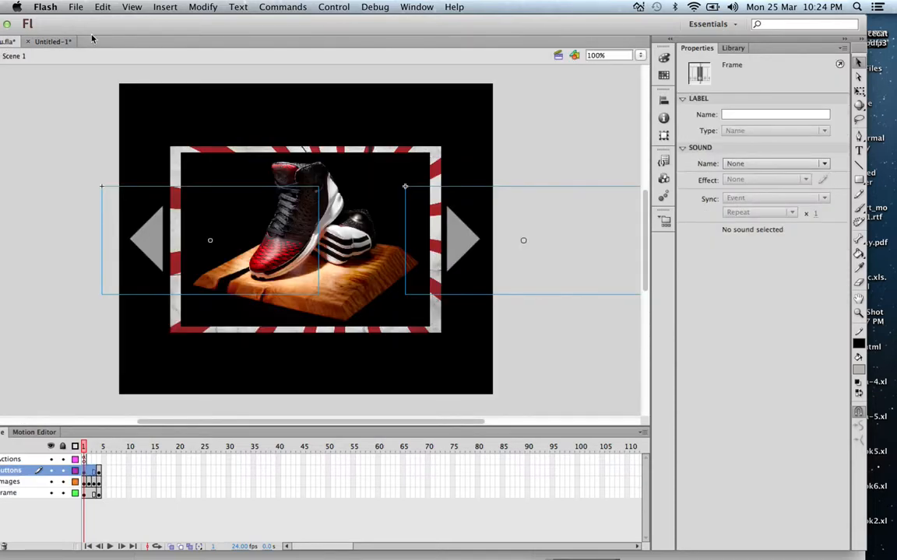
pyautogui.click(52, 41)
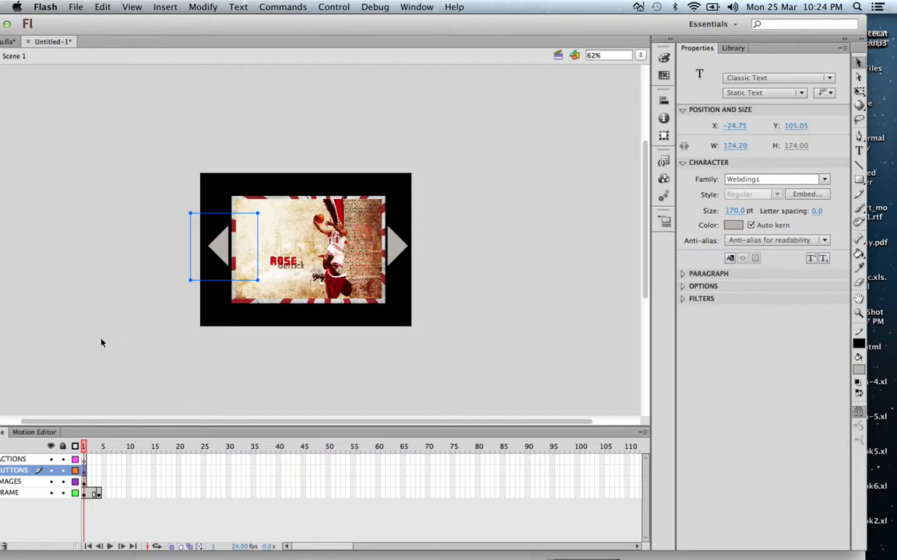
pyautogui.click(72, 341)
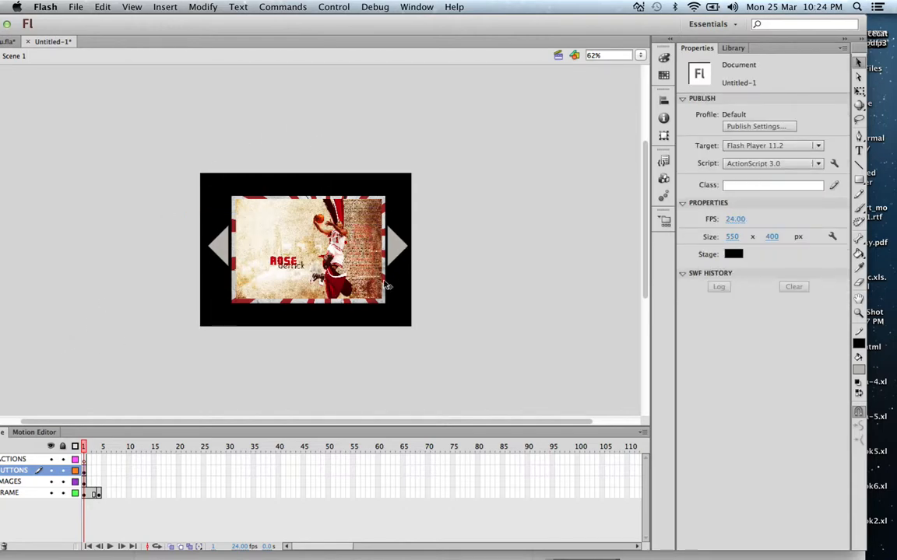
pyautogui.click(217, 249)
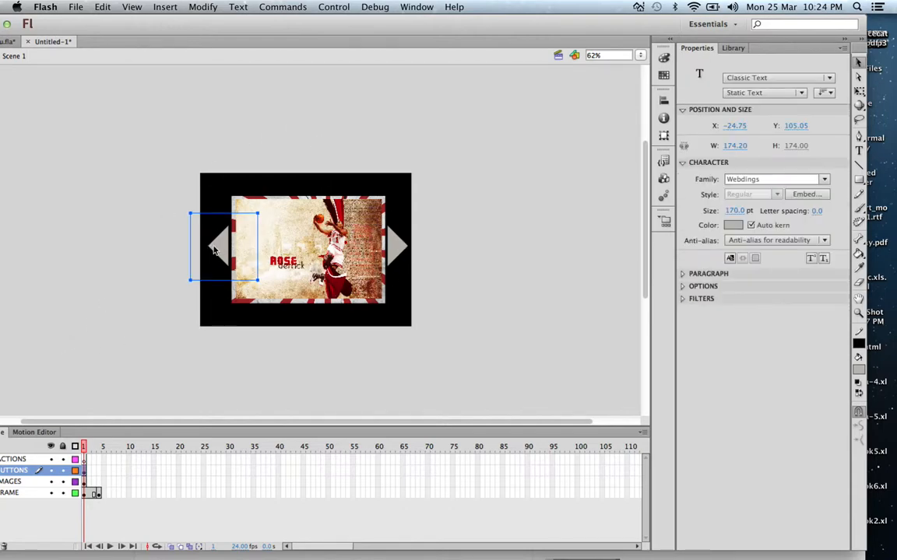
# Step: Try adding a keyframe with both arrows at frame 4 of the BUTTONS layer, and remove it again
pyautogui.click(98, 472)
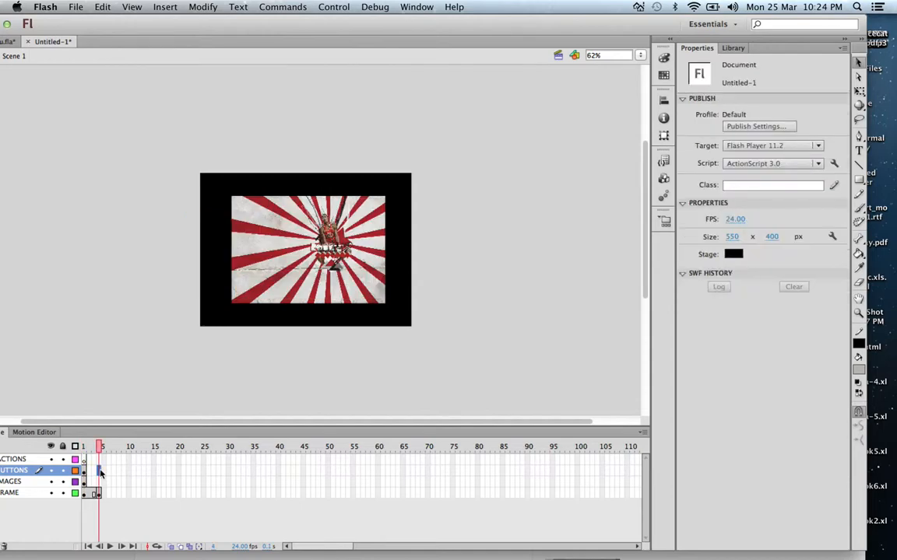
pyautogui.rightClick(98, 472)
pyautogui.click(144, 316)
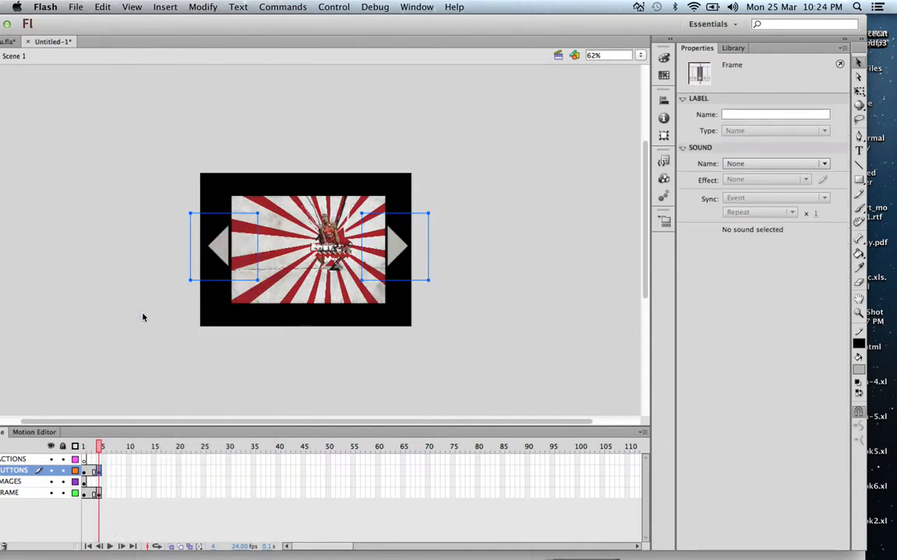
pyautogui.click(165, 232)
pyautogui.press('super+a')
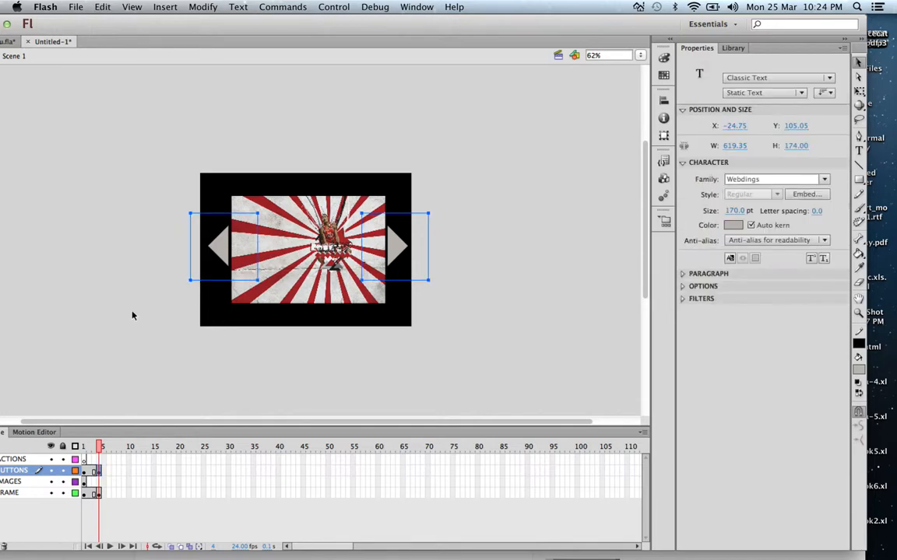
pyautogui.press('Delete')
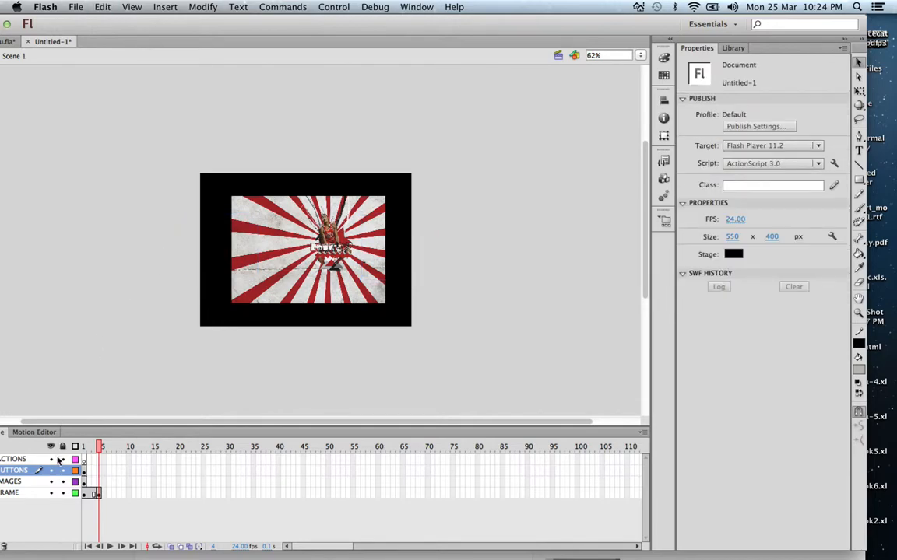
# Step: Convert the left-pointing arrow in frame 1 of the BUTTONS layer to a button symbol named bttn1
pyautogui.click(84, 470)
pyautogui.click(211, 246)
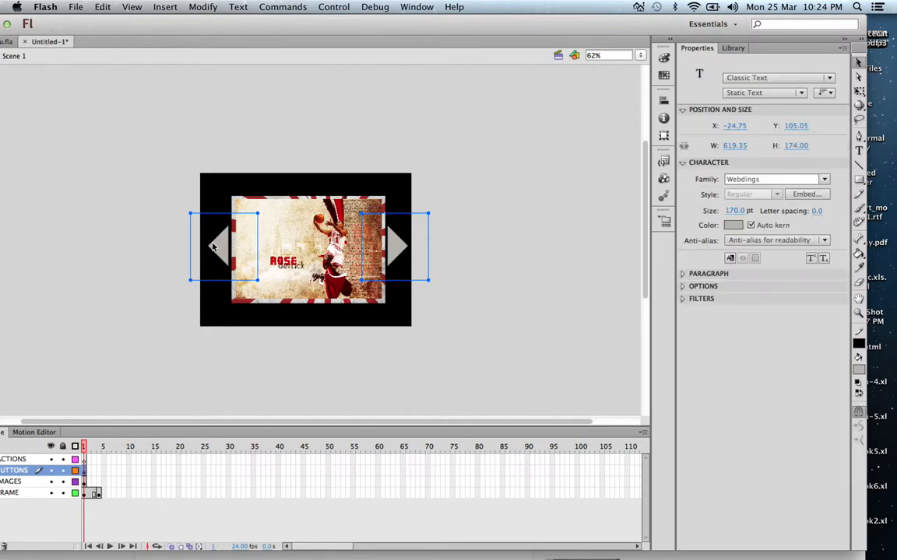
pyautogui.click(130, 190)
pyautogui.click(201, 228)
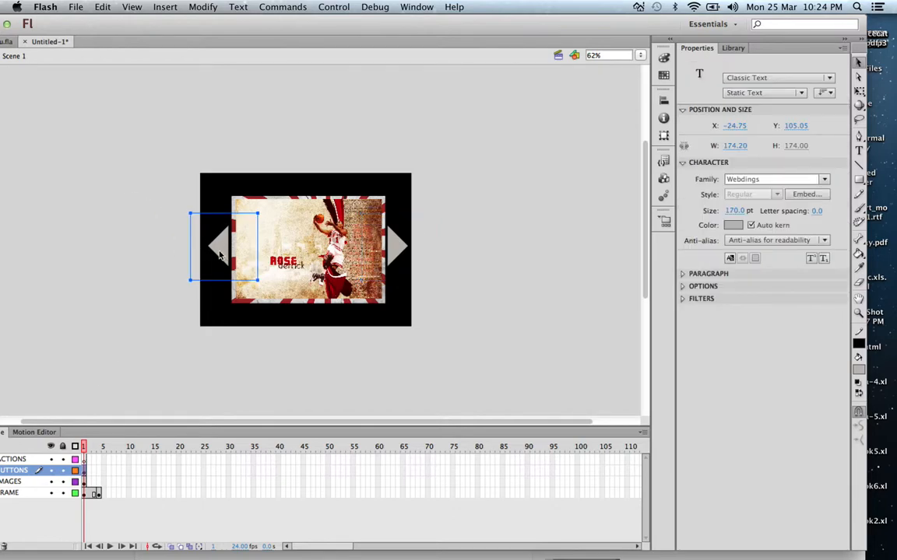
pyautogui.rightClick(219, 255)
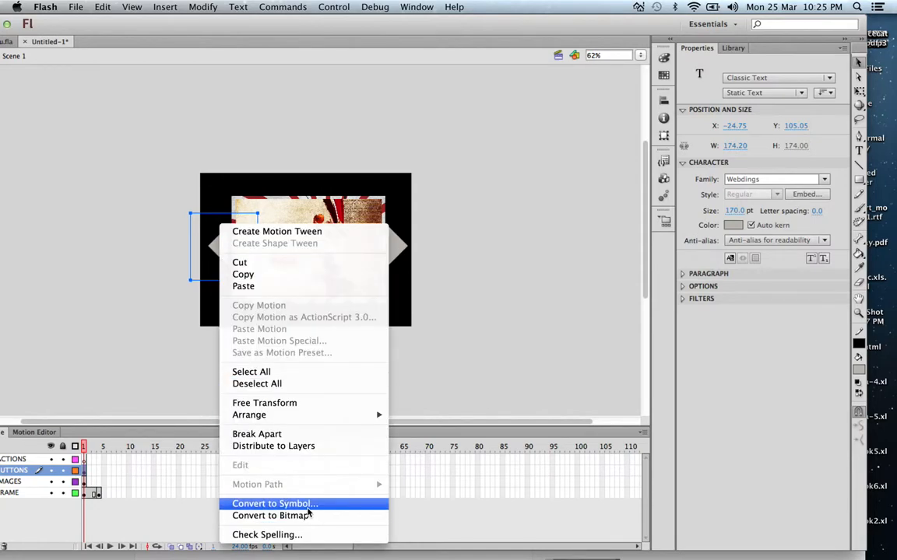
pyautogui.click(307, 511)
pyautogui.press('BackSpace')
pyautogui.write('BT')
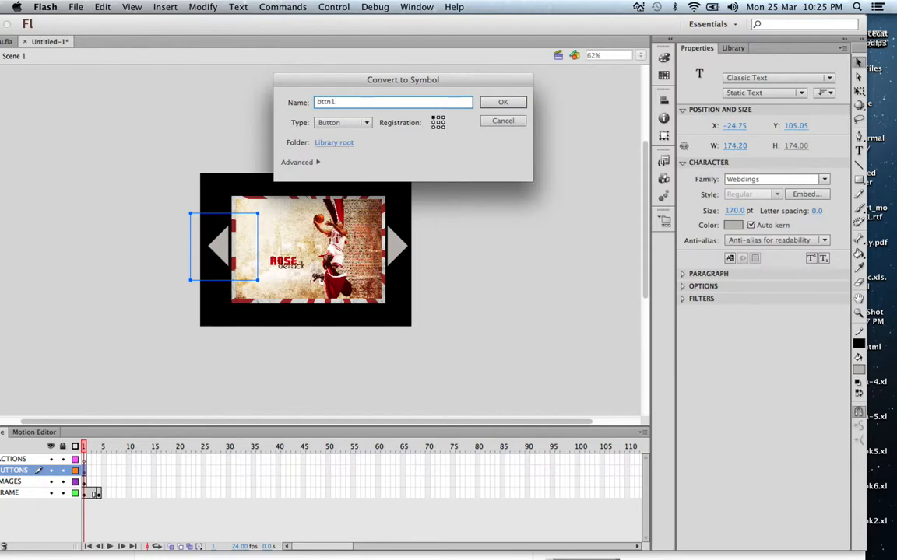
pyautogui.press('Return')
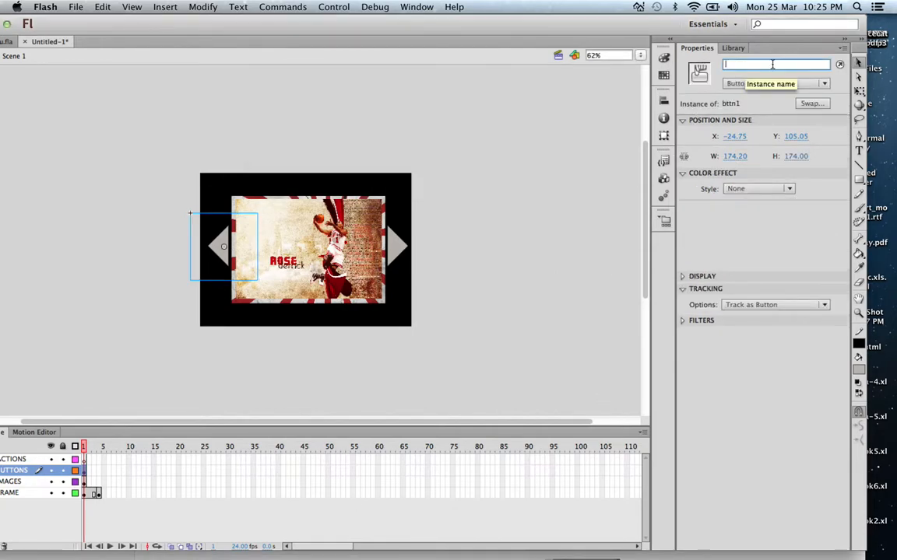
# Step: Give the left arrow button the instance name bttn1
pyautogui.click(725, 65)
pyautogui.write('btt')
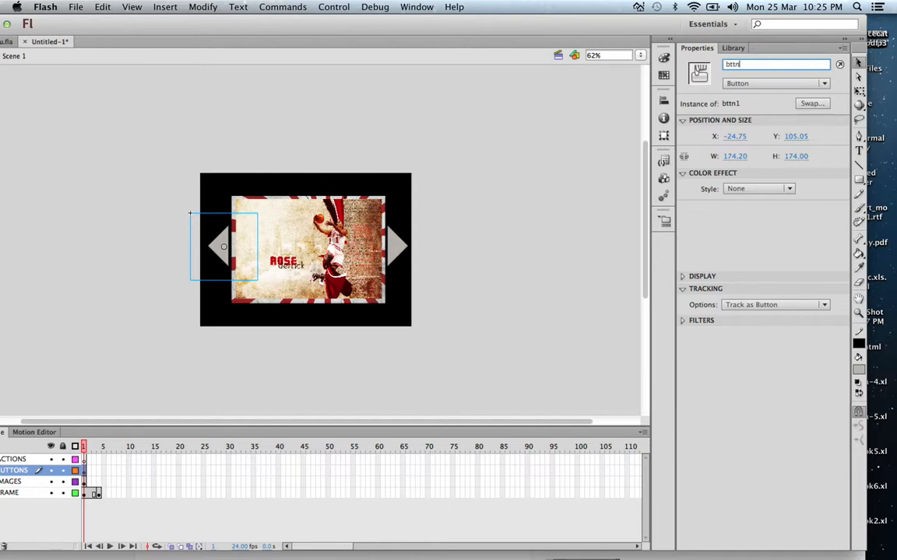
pyautogui.press('Return')
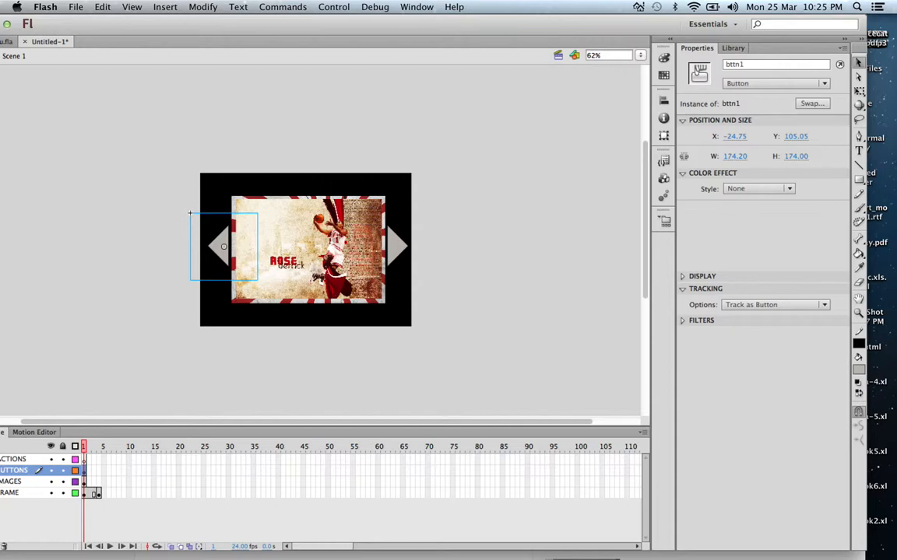
# Step: Convert the right-pointing arrow to a button symbol named bttn2
pyautogui.click(361, 232)
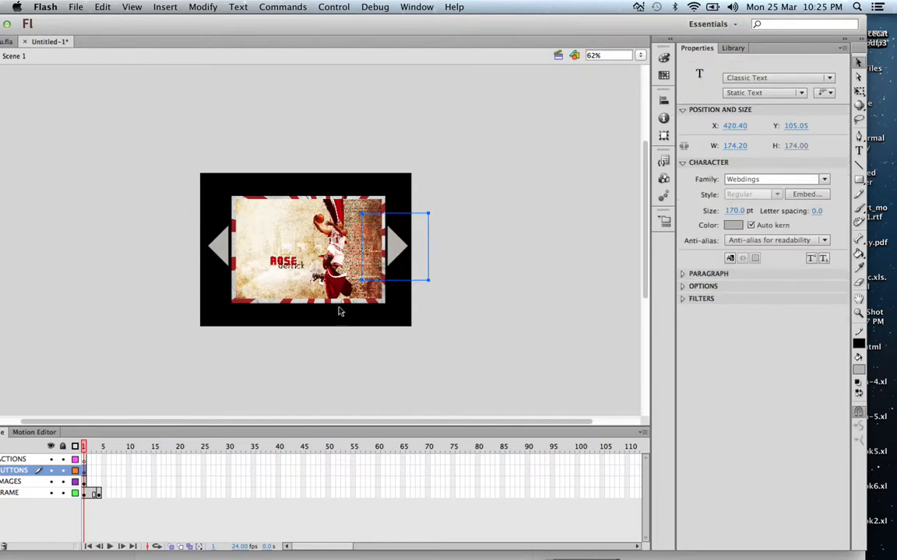
pyautogui.rightClick(392, 224)
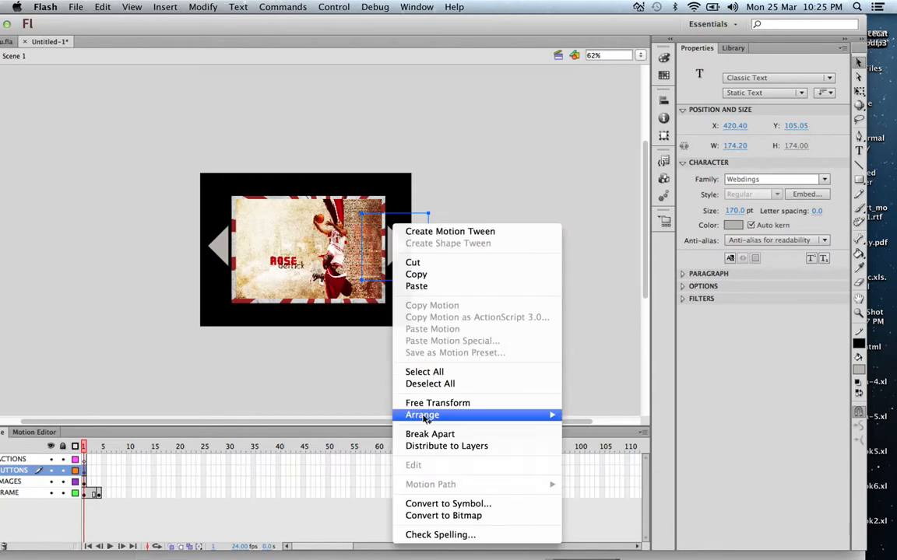
pyautogui.click(430, 505)
pyautogui.write('bttn2')
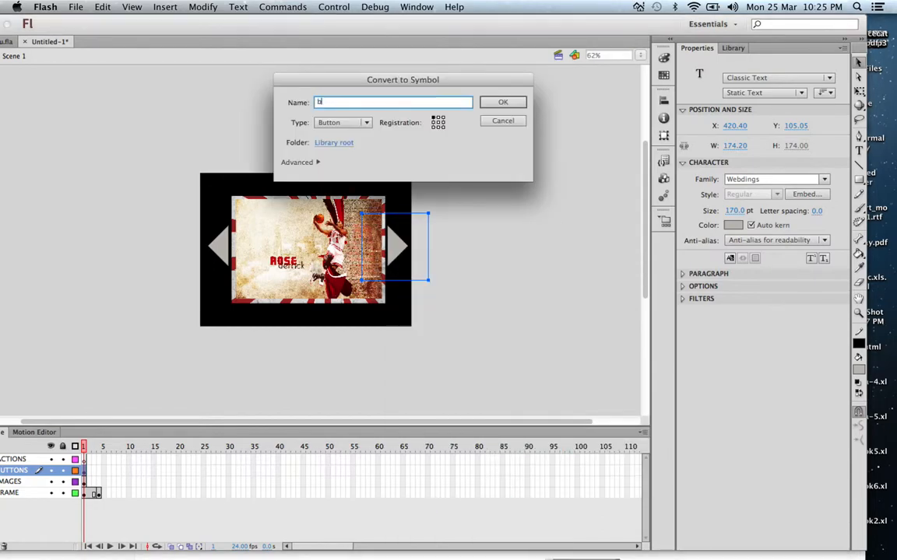
pyautogui.click(504, 103)
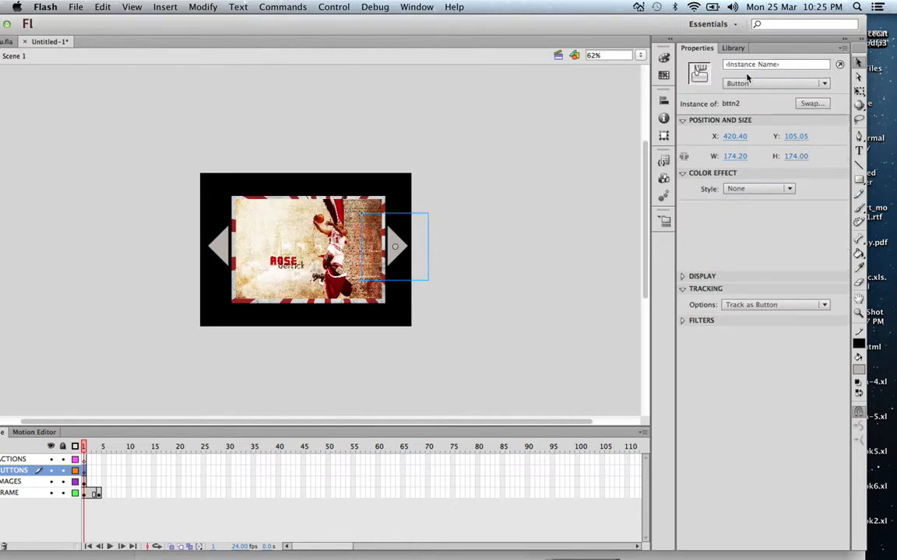
# Step: Give the right arrow button the instance name bttn2
pyautogui.click(747, 64)
pyautogui.write('bttn2')
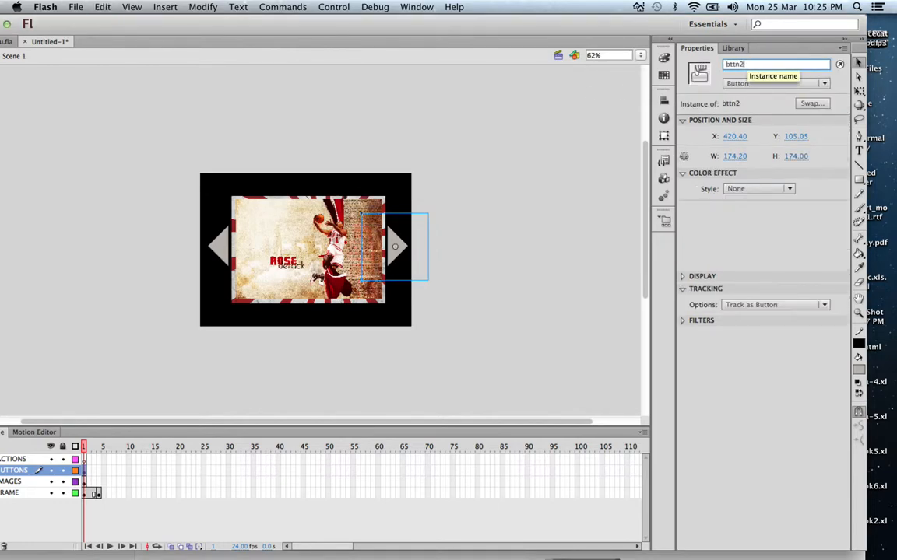
pyautogui.press('Return')
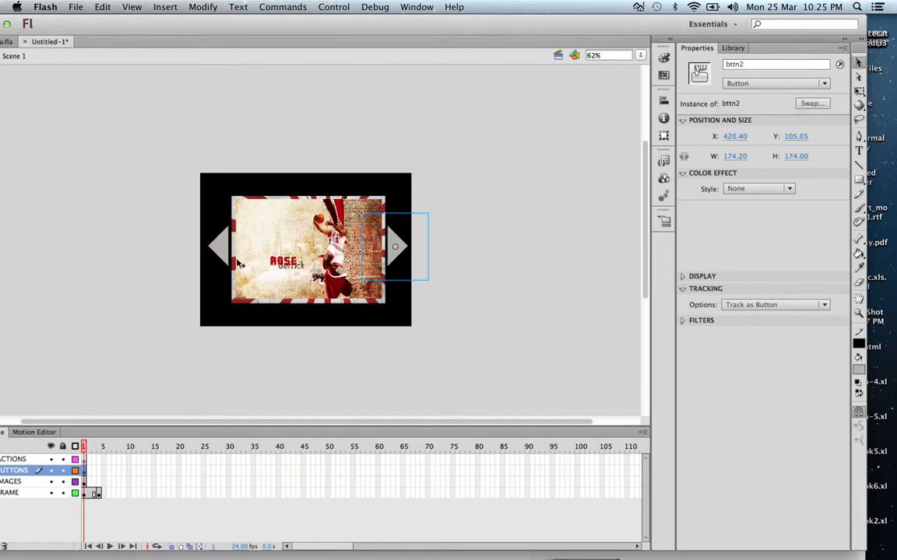
pyautogui.click(85, 446)
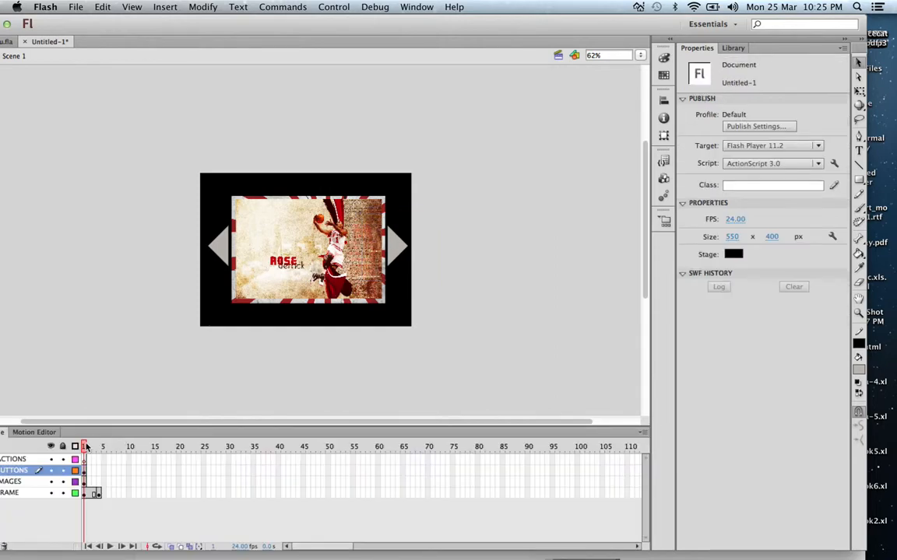
pyautogui.click(98, 484)
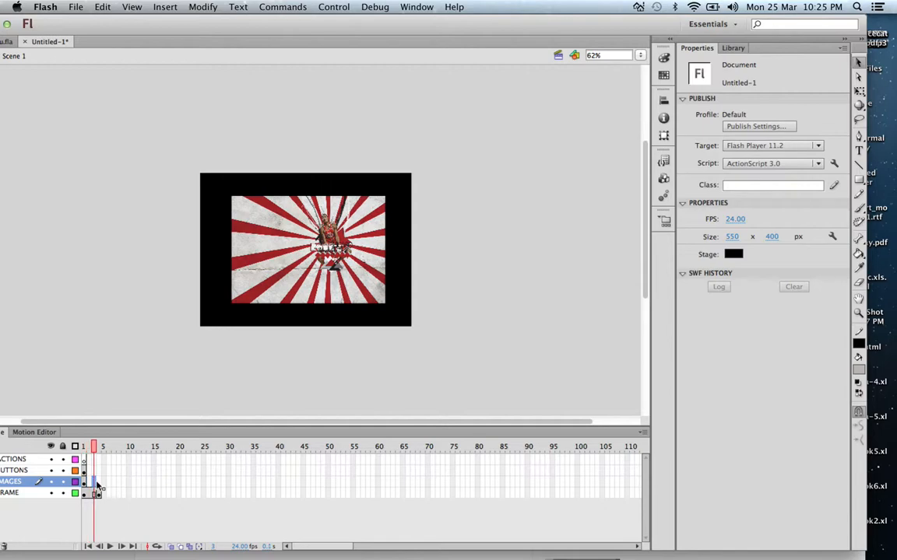
pyautogui.click(84, 472)
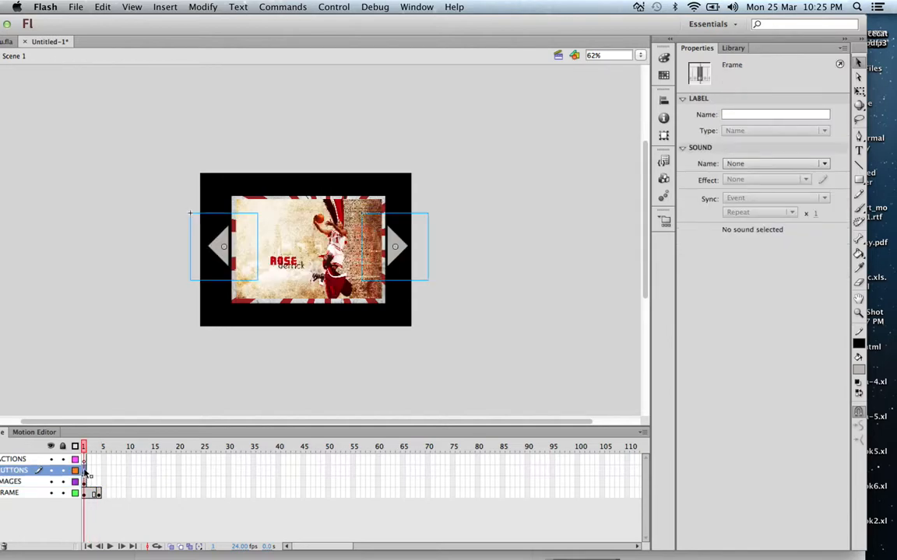
# Step: Add a stop; action to frame 1 of the ACTIONS layer and check the script's syntax
pyautogui.click(83, 461)
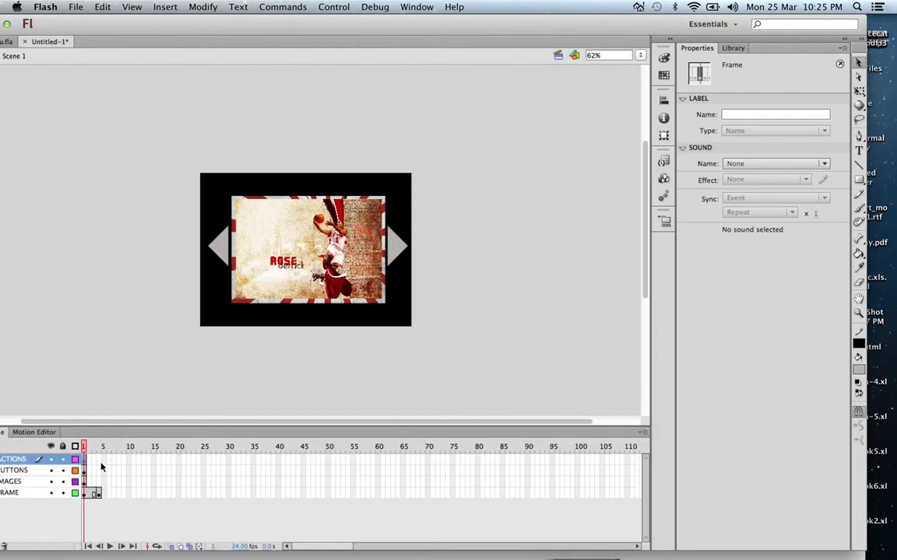
pyautogui.click(401, 7)
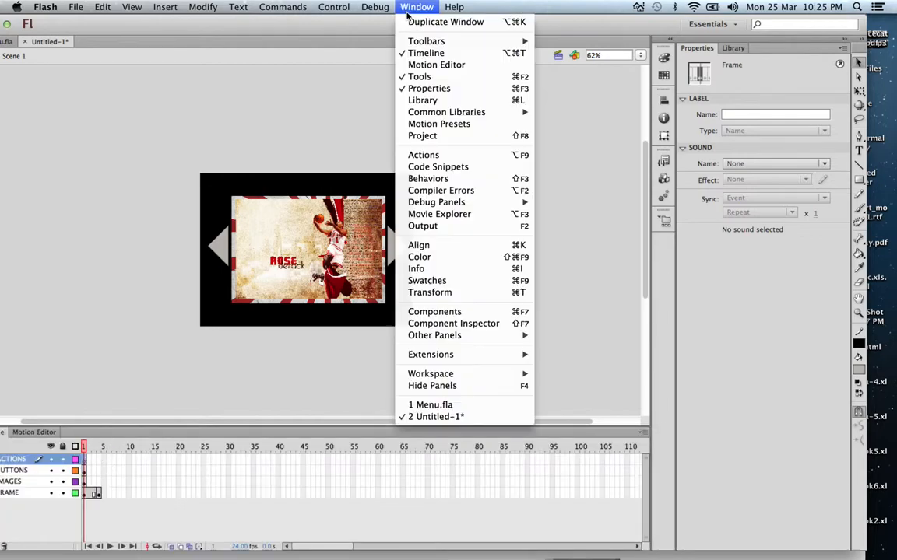
pyautogui.click(428, 156)
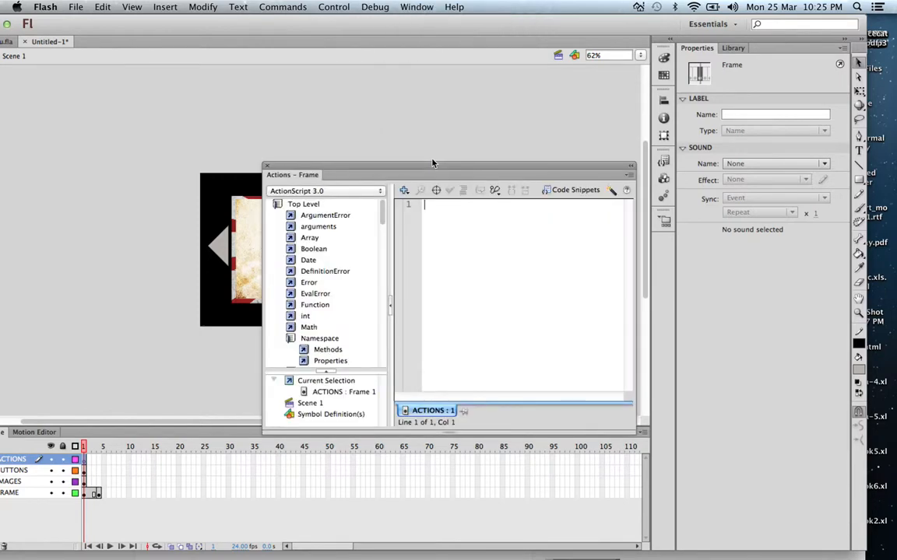
pyautogui.write('to')
pyautogui.press('BackSpace')
pyautogui.press('BackSpace')
pyautogui.write('stop;')
pyautogui.press('Return')
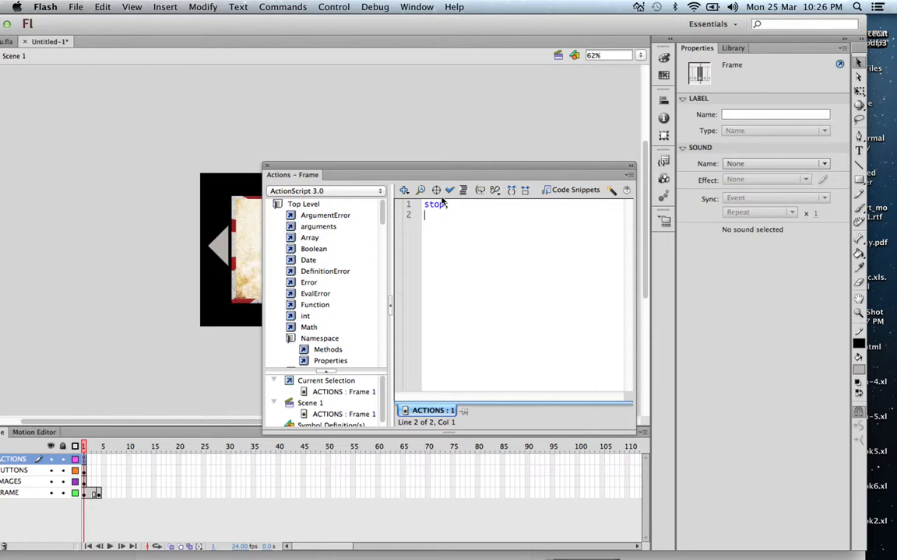
pyautogui.click(450, 190)
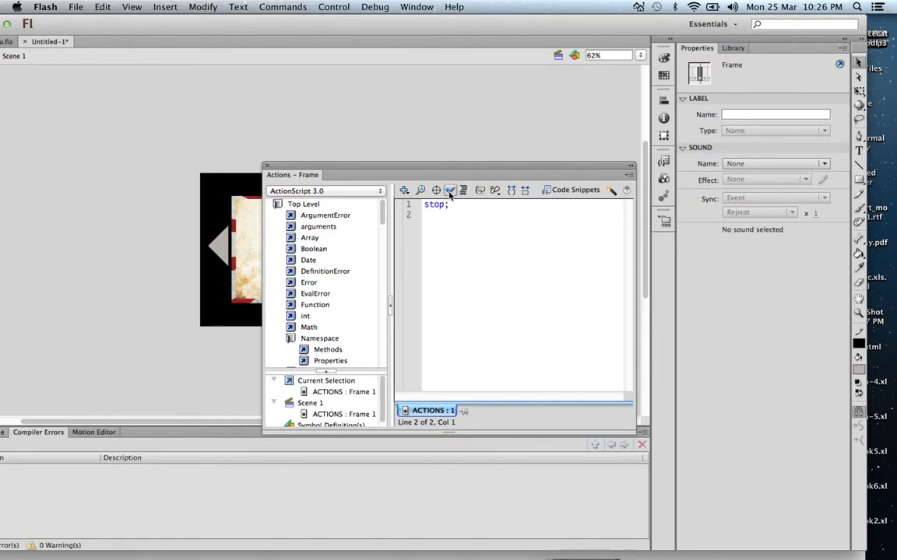
# Step: Switch to Menu.fla and open the frame 1 script of its Actions layer, enlarged enough to read all the code
pyautogui.doubleClick(152, 27)
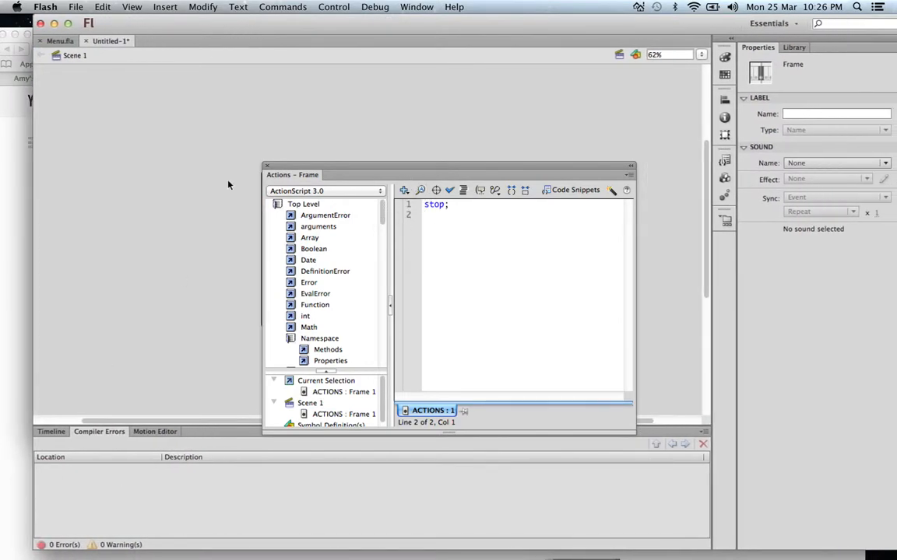
pyautogui.click(265, 167)
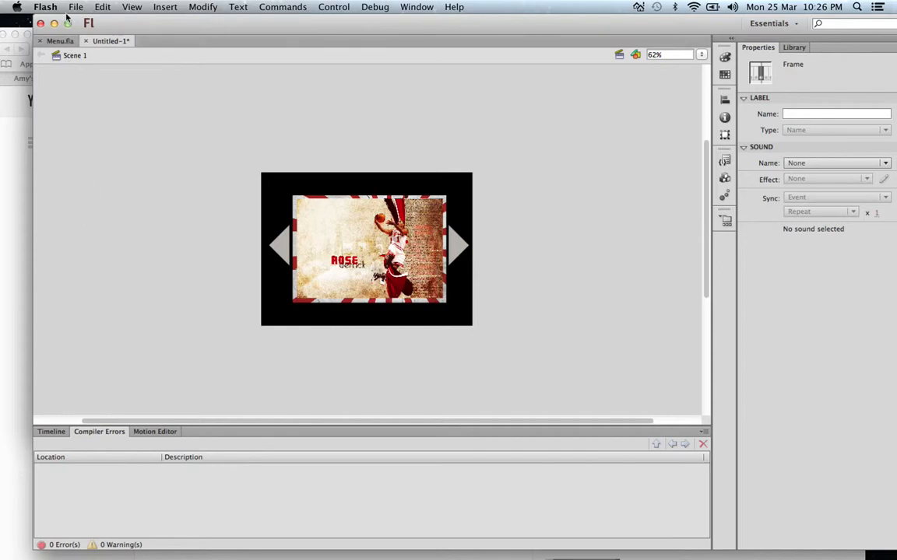
pyautogui.click(60, 40)
pyautogui.click(111, 274)
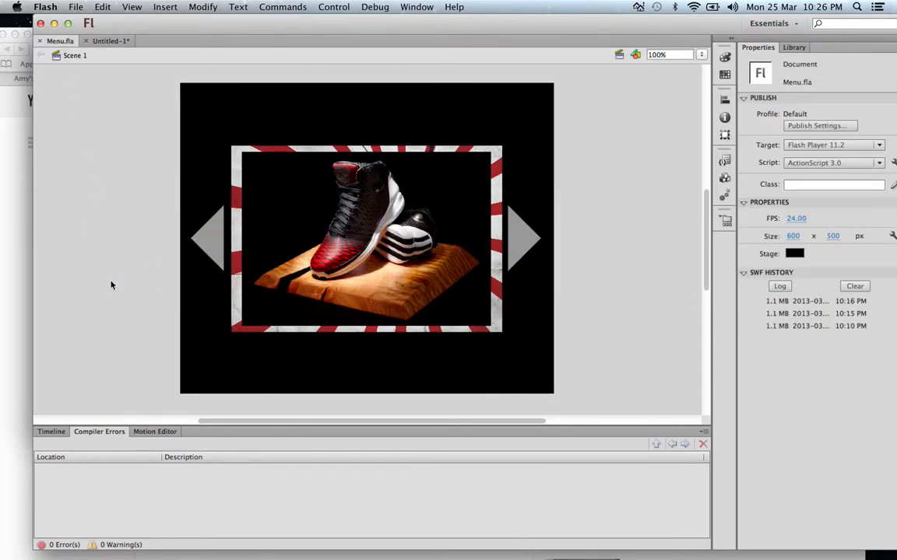
pyautogui.click(50, 432)
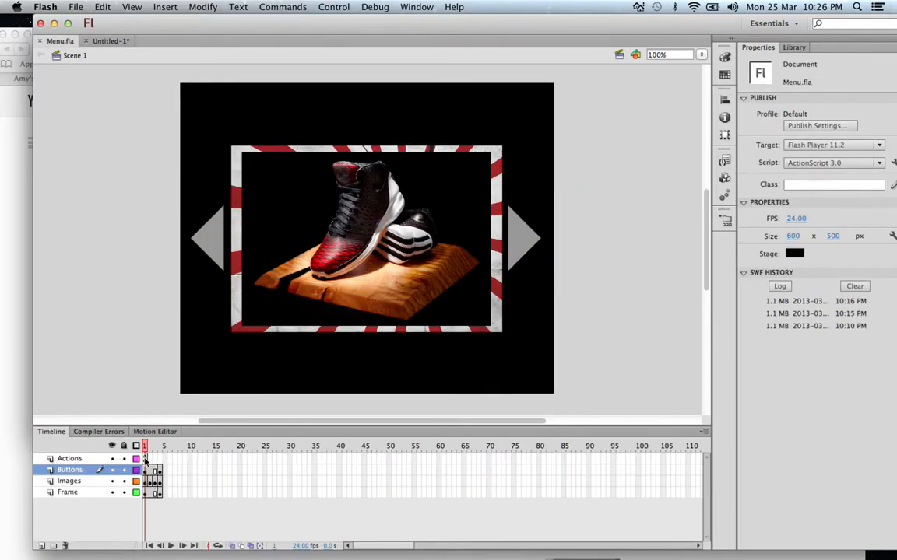
pyautogui.click(145, 460)
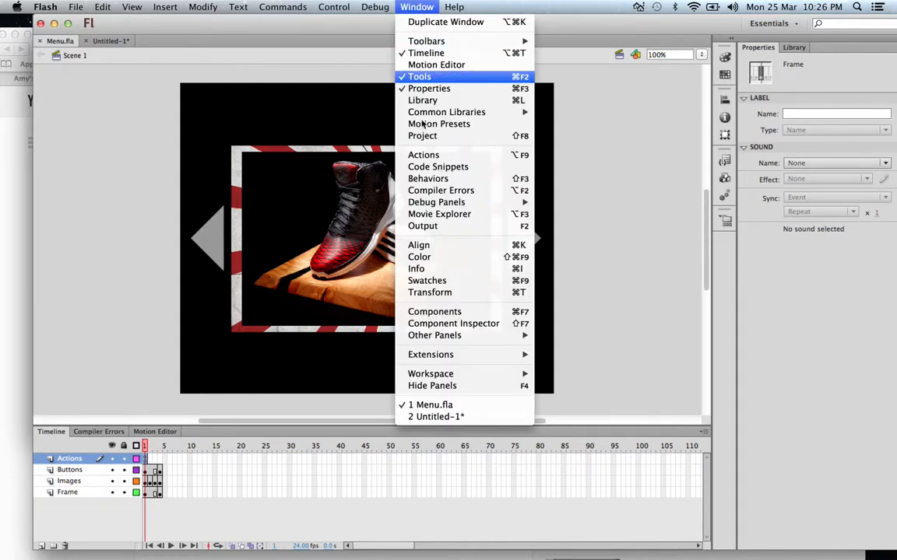
pyautogui.click(424, 155)
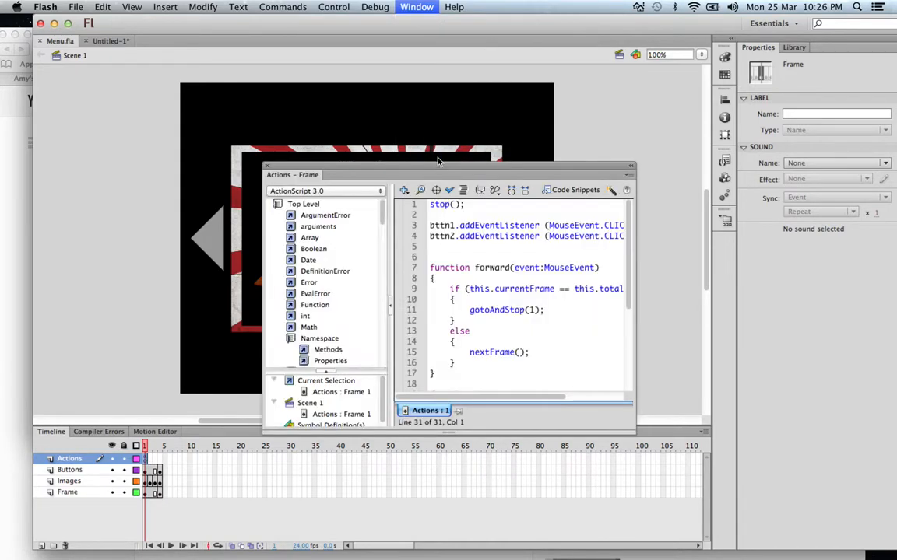
pyautogui.moveTo(488, 176); pyautogui.dragTo(455, 64)
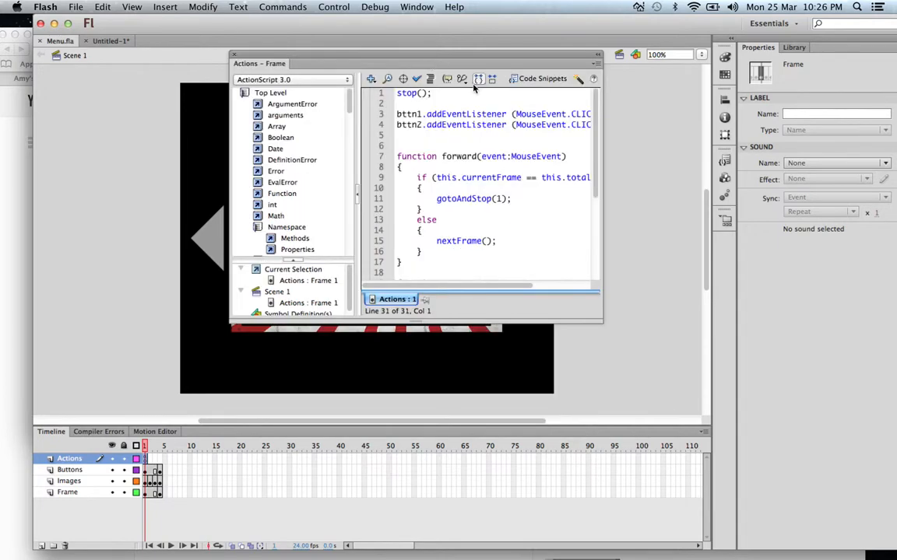
pyautogui.moveTo(595, 321); pyautogui.dragTo(687, 493)
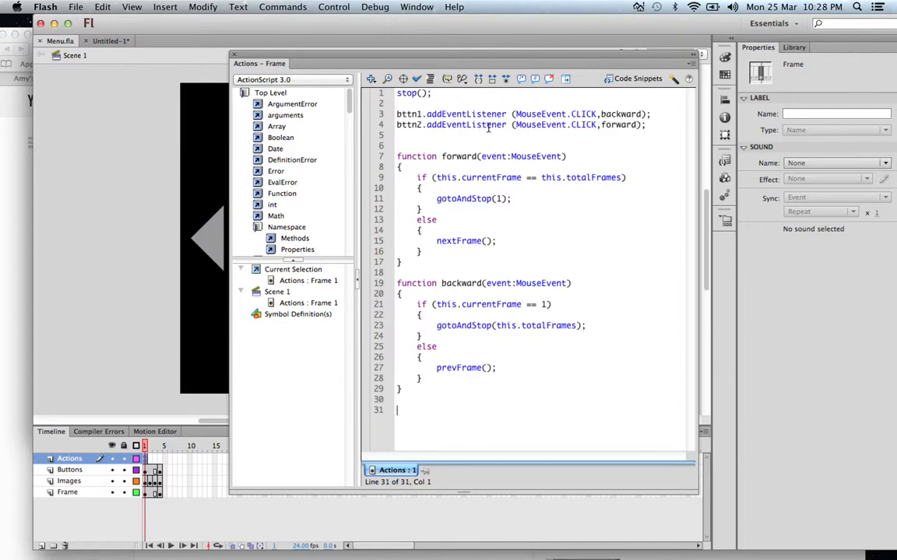
# Step: Remove the space before the opening parenthesis in the bttn1 and bttn2 addEventListener lines
pyautogui.click(511, 115)
pyautogui.press('BackSpace')
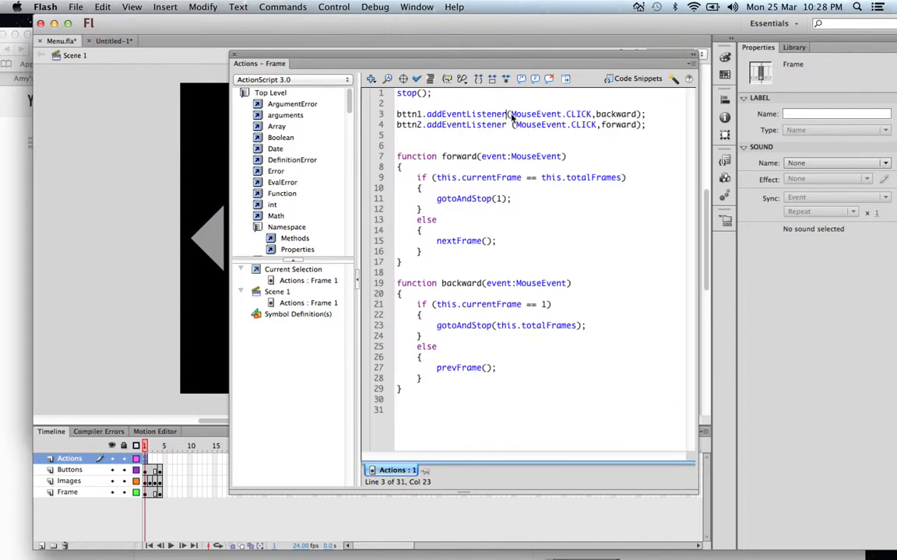
pyautogui.press('Down')
pyautogui.press('BackSpace')
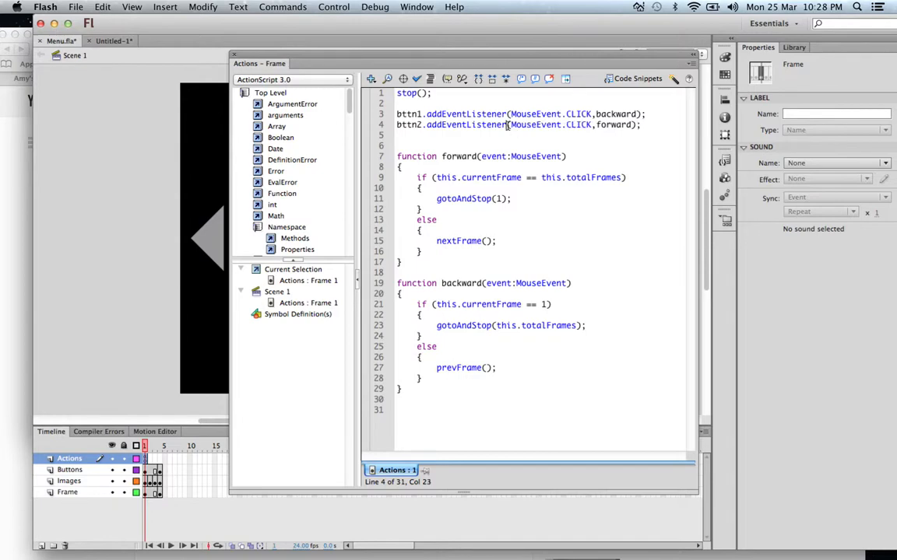
# Step: Close the script, test the Menu.fla movie in Flash Professional and check the compiler errors
pyautogui.click(141, 153)
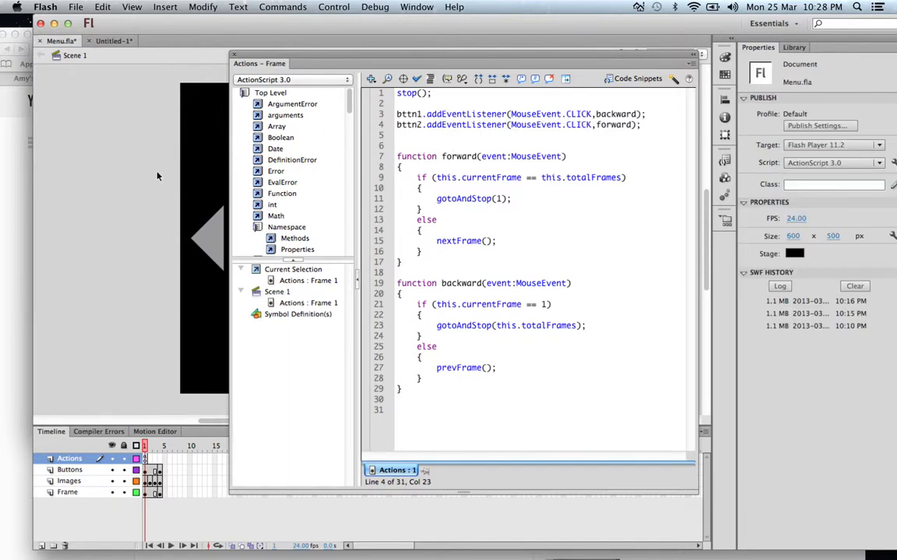
pyautogui.click(233, 55)
pyautogui.click(335, 6)
pyautogui.moveTo(348, 96)
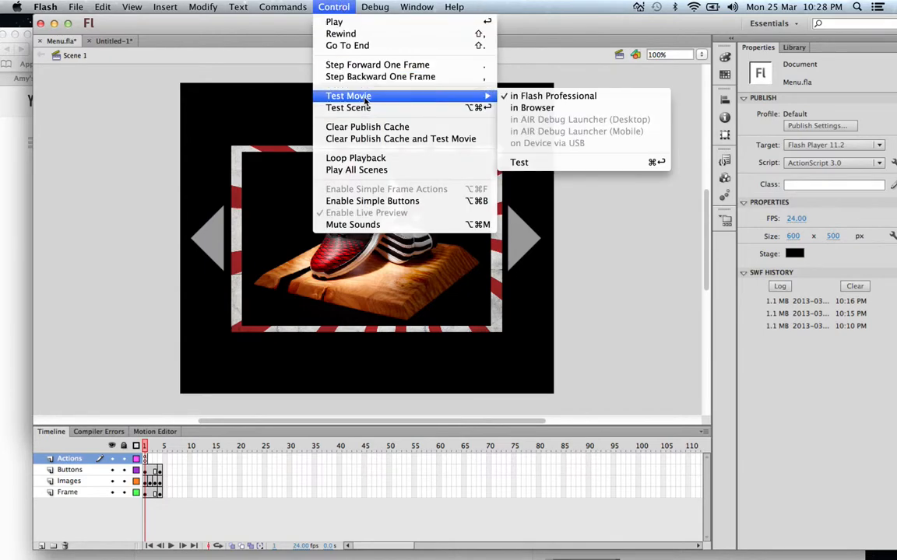
pyautogui.click(566, 96)
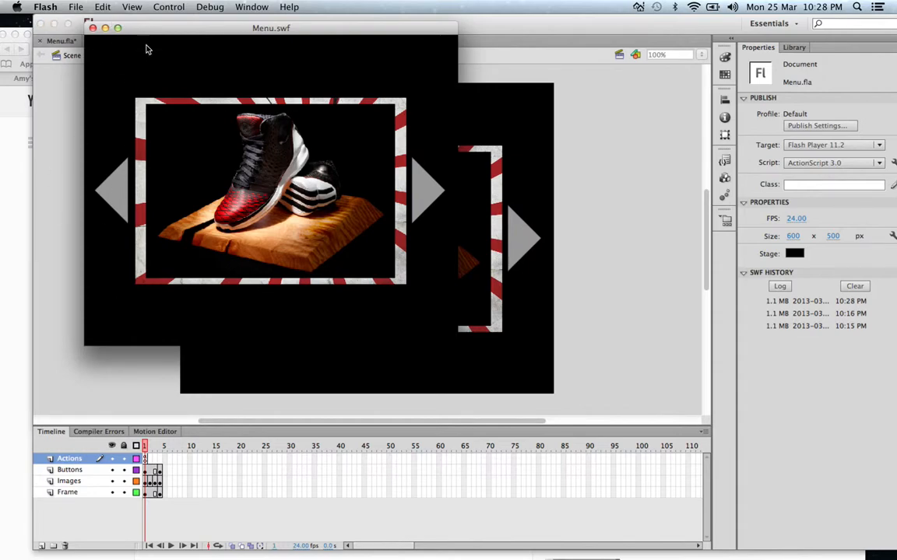
pyautogui.click(91, 28)
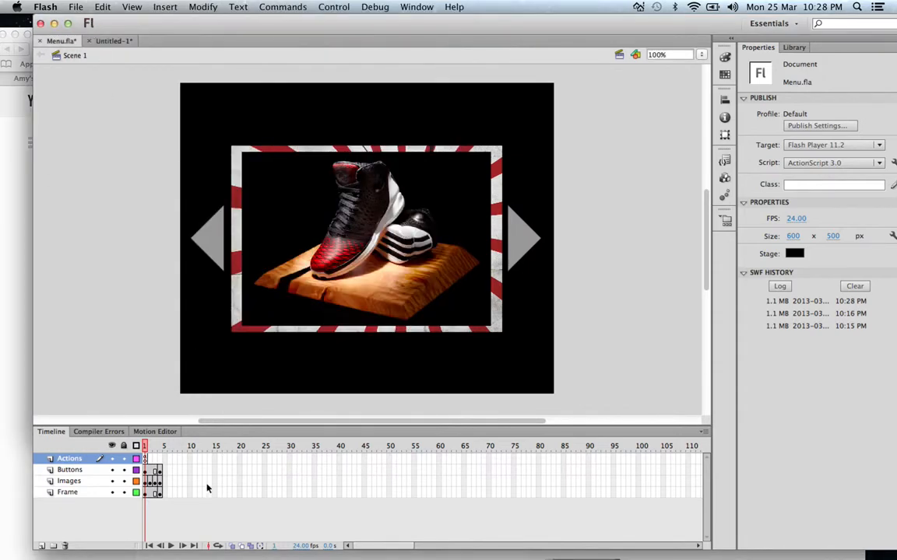
pyautogui.click(111, 432)
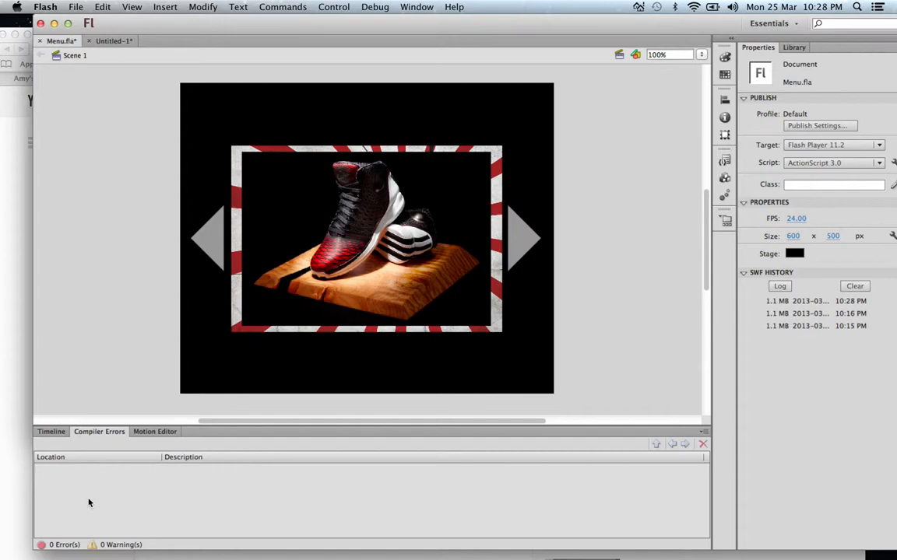
# Step: Reopen the Actions layer's frame 1 script and restore the space after addEventListener in the bttn1 and bttn2 lines
pyautogui.click(51, 431)
pyautogui.click(145, 460)
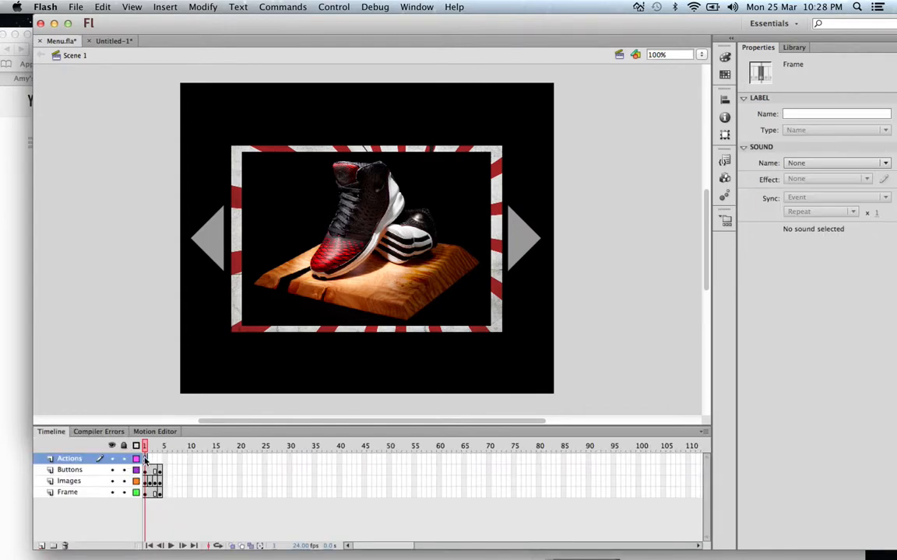
pyautogui.click(385, 8)
pyautogui.moveTo(333, 7)
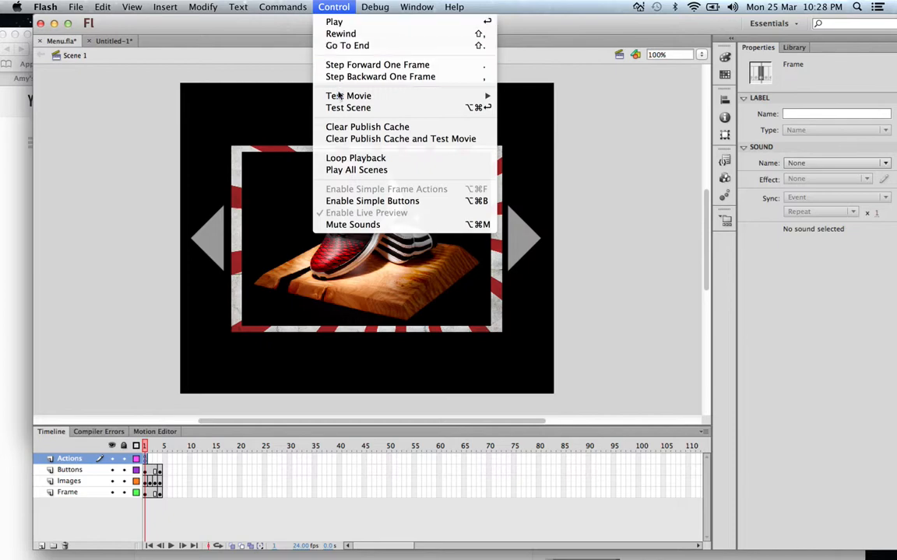
pyautogui.moveTo(347, 96)
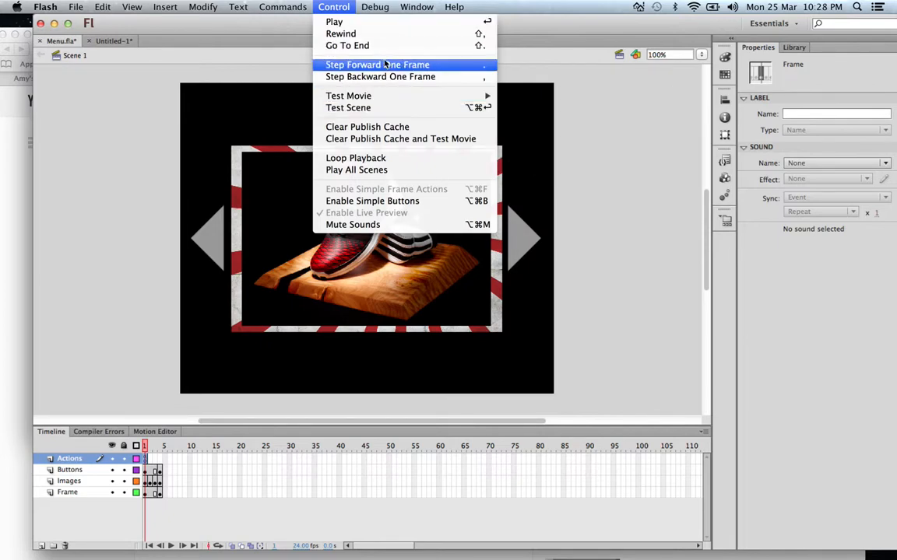
pyautogui.moveTo(416, 7)
pyautogui.click(427, 155)
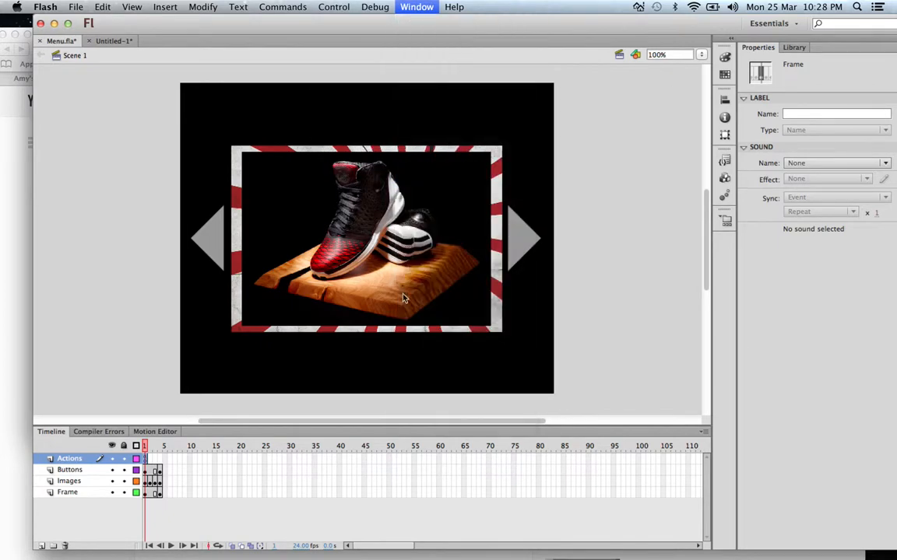
pyautogui.click(507, 114)
pyautogui.press('Down')
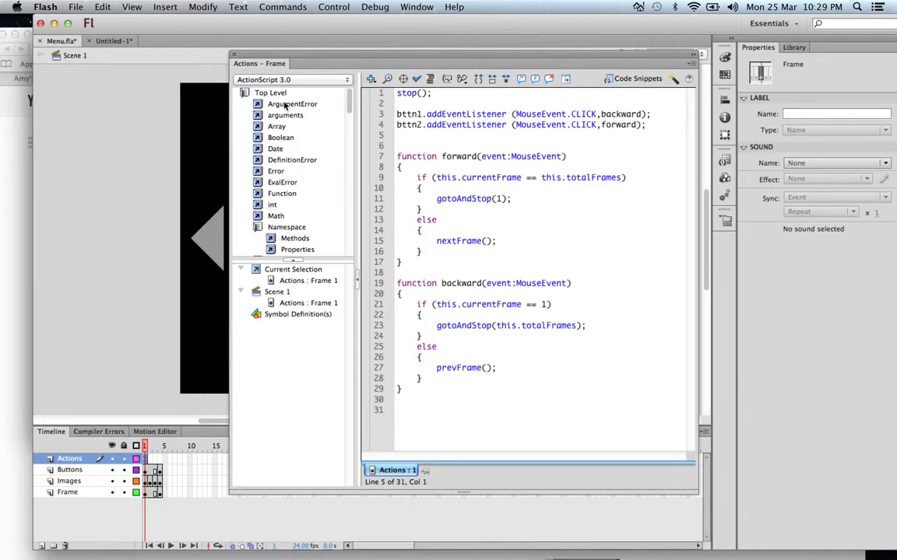
# Step: Look through the Actions code snippets and preview the description and code of Show an Object
pyautogui.click(654, 78)
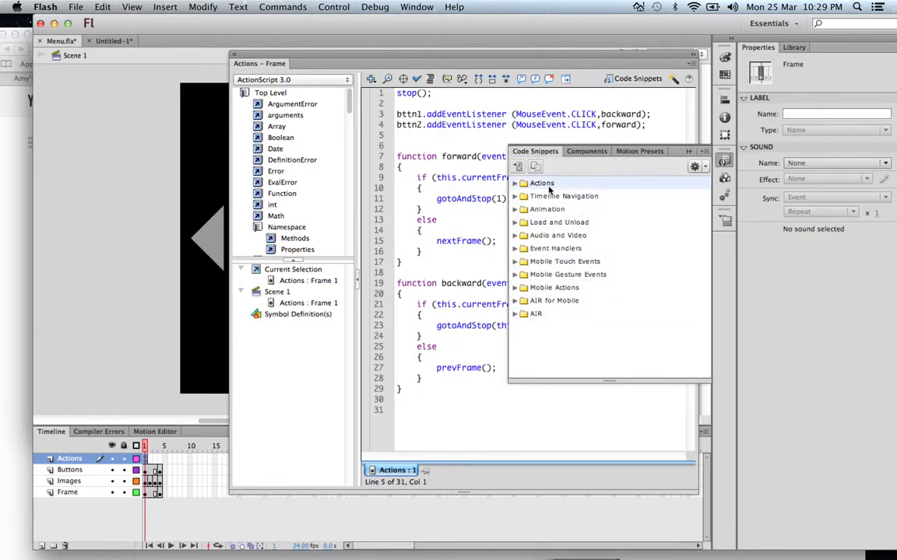
pyautogui.click(514, 183)
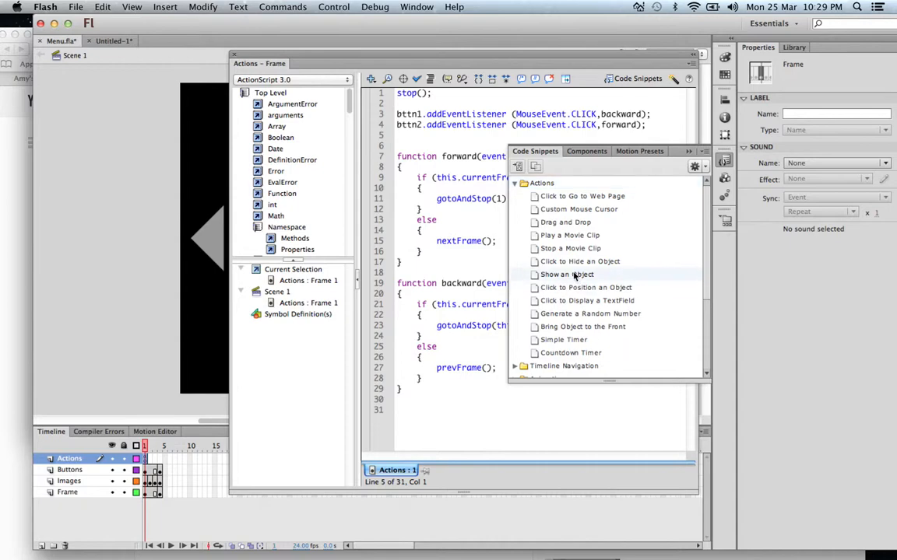
pyautogui.click(680, 277)
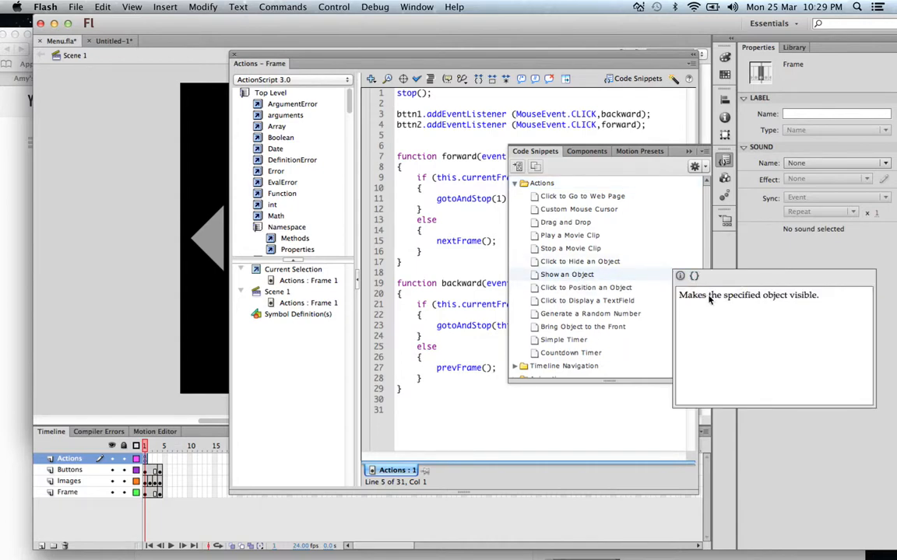
pyautogui.click(694, 278)
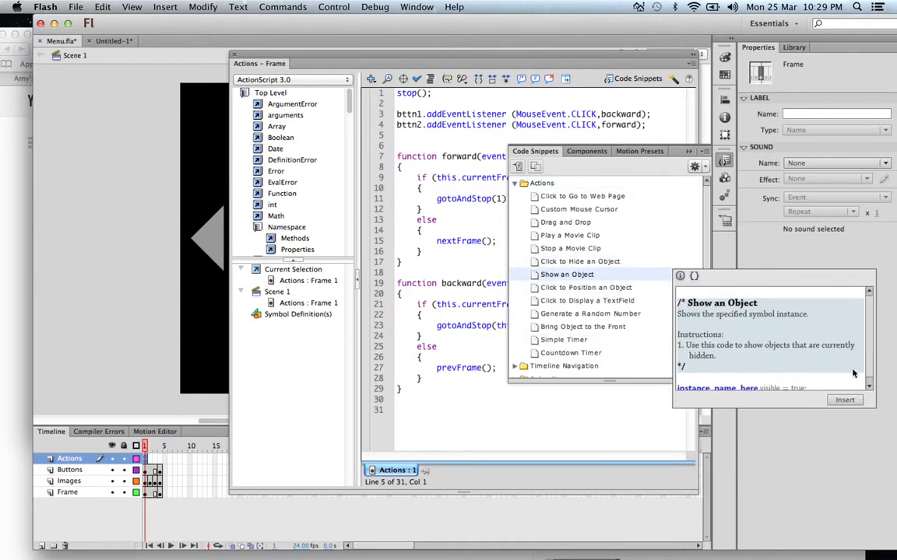
pyautogui.scroll(-1, 866, 331)
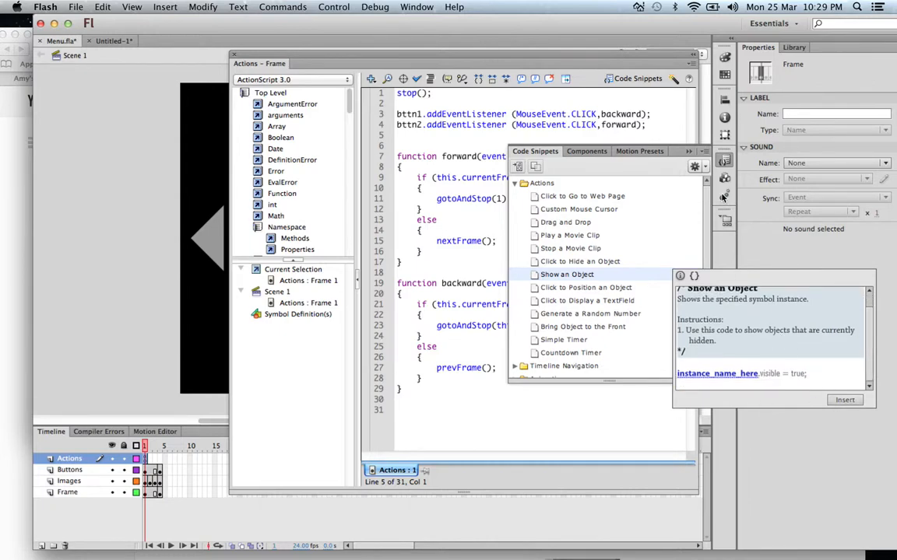
pyautogui.click(691, 150)
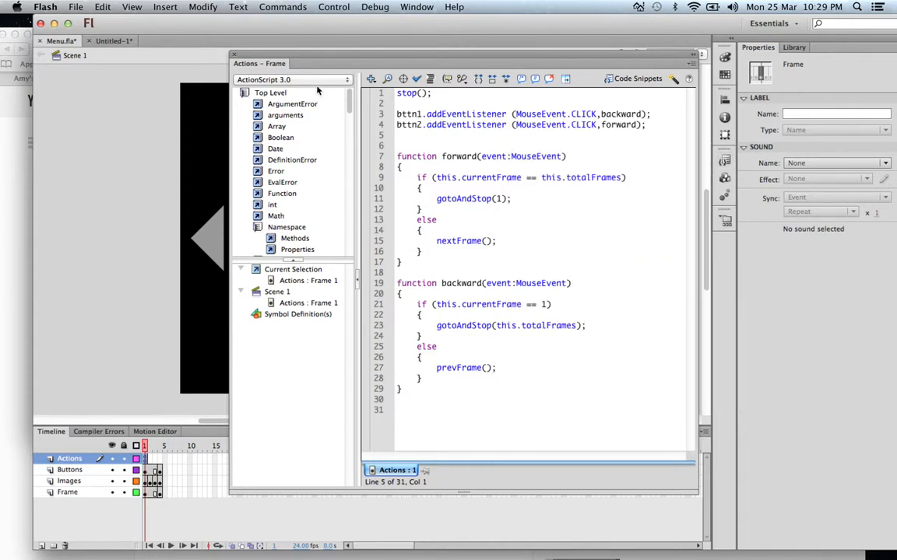
# Step: Close the script, test the Menu.fla movie in Flash Professional and advance through four pictures with the right arrow button
pyautogui.click(229, 55)
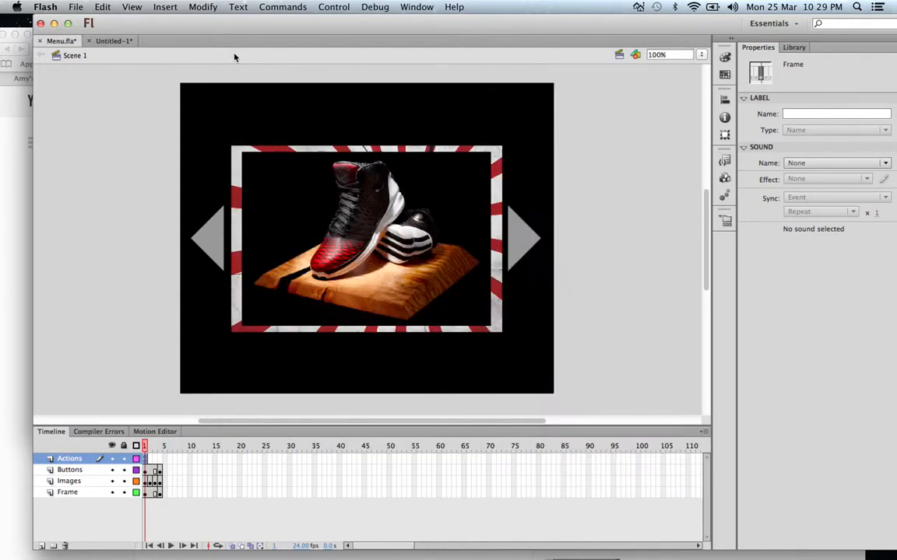
pyautogui.click(334, 8)
pyautogui.moveTo(365, 96)
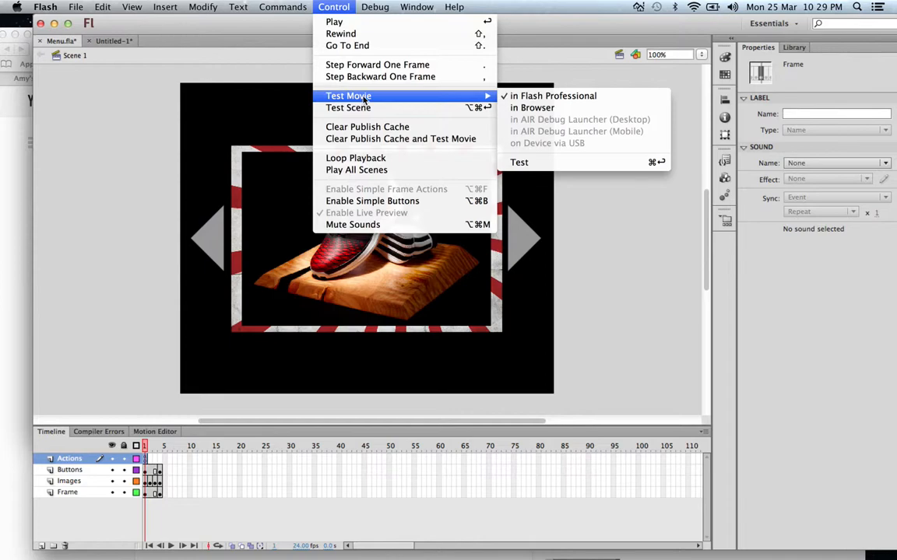
pyautogui.click(573, 95)
pyautogui.click(423, 203)
pyautogui.click(423, 203)
pyautogui.click(423, 203)
pyautogui.click(422, 203)
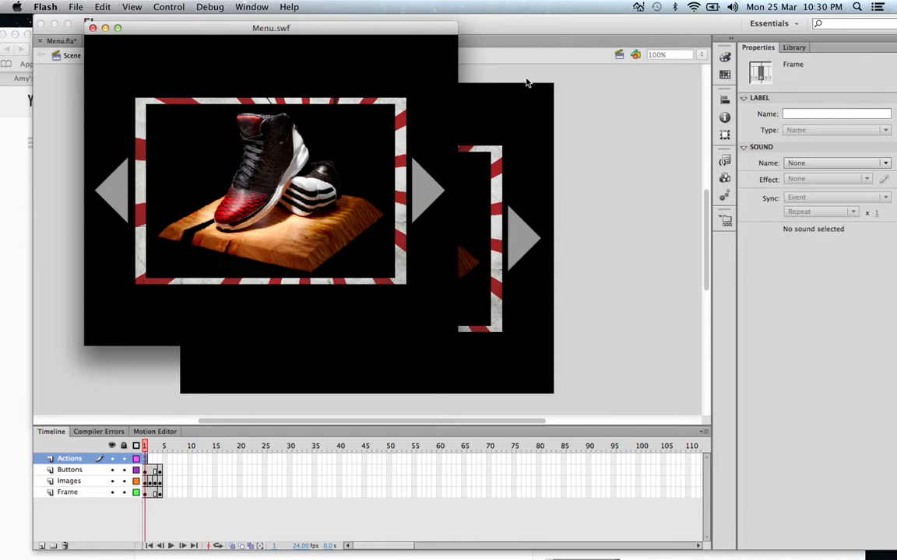
pyautogui.click(30, 282)
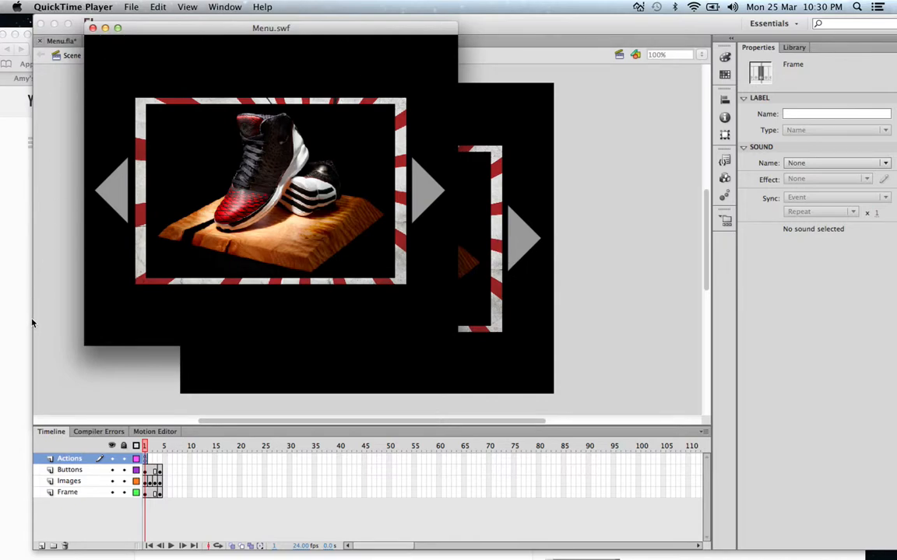